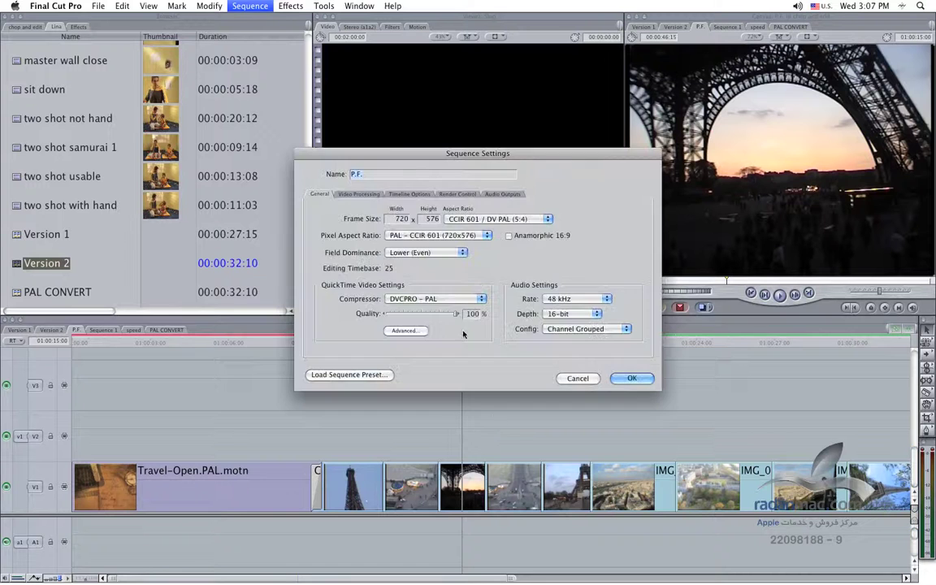
# - Set the P.F. sequence to HD (960x720)(16:9) frame size, HD (960x720) pixel aspect and field dominance None
pyautogui.moveTo(374, 153); pyautogui.dragTo(407, 244)
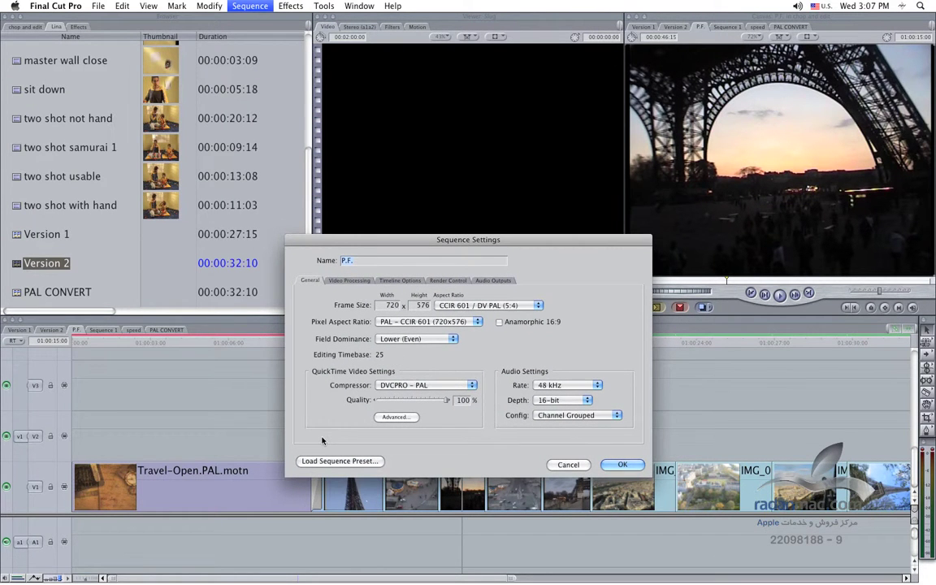
pyautogui.click(507, 304)
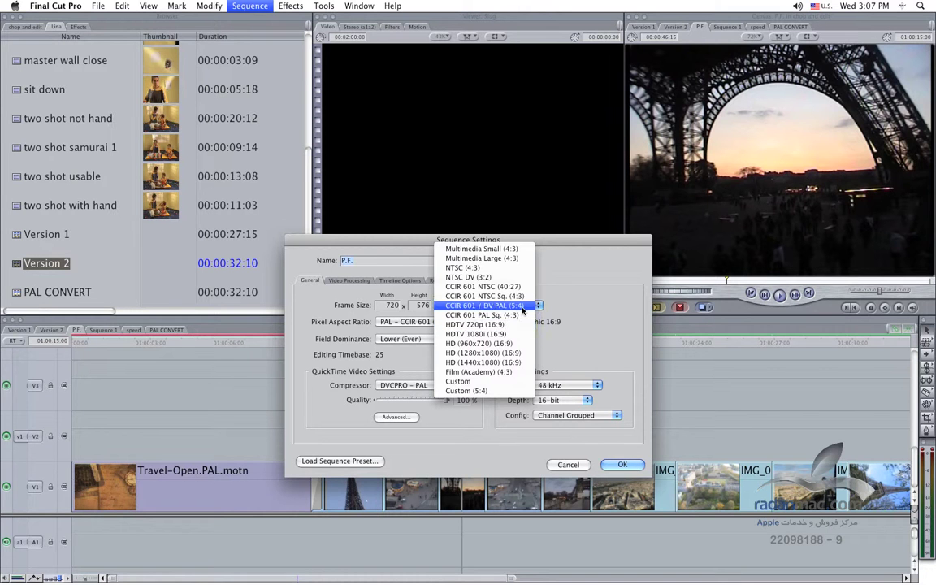
pyautogui.click(505, 344)
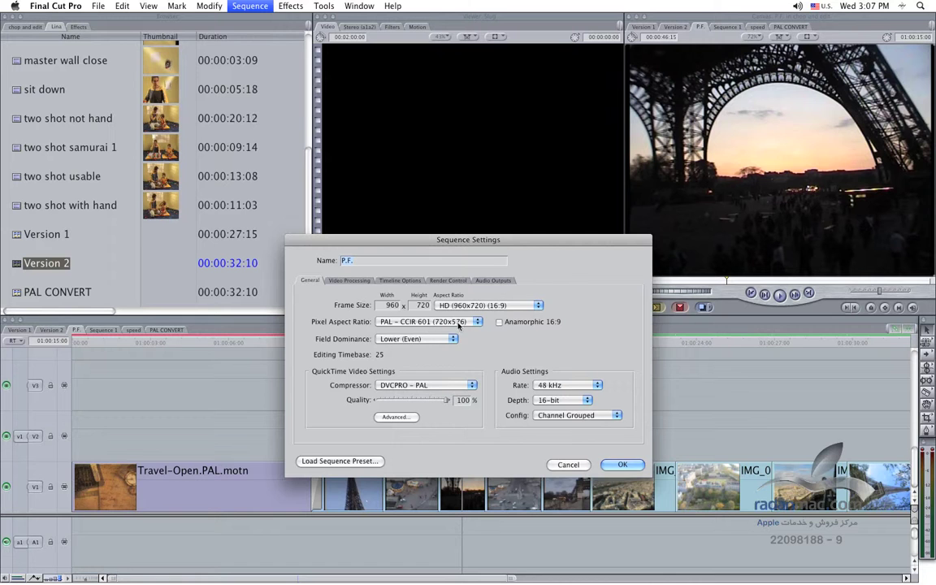
pyautogui.click(459, 325)
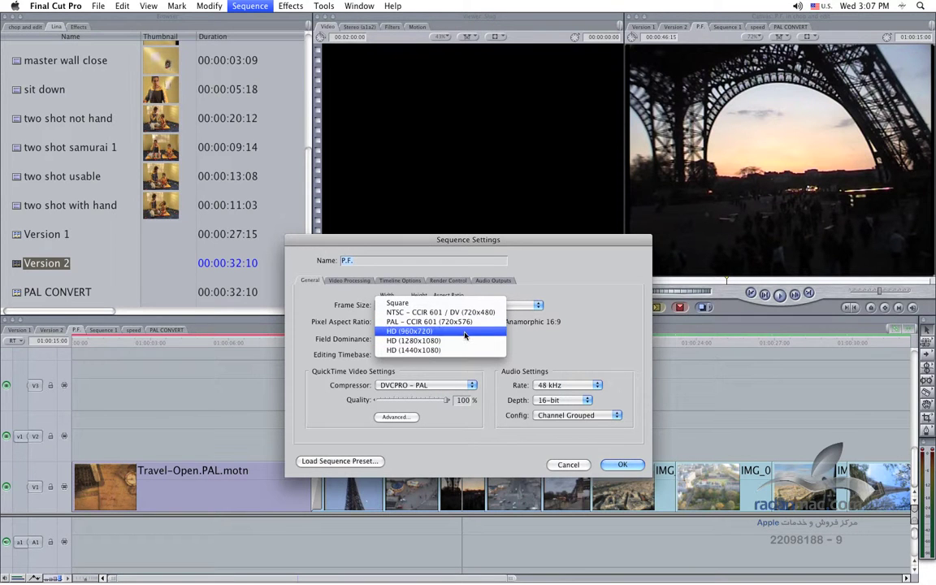
pyautogui.click(445, 331)
pyautogui.click(402, 339)
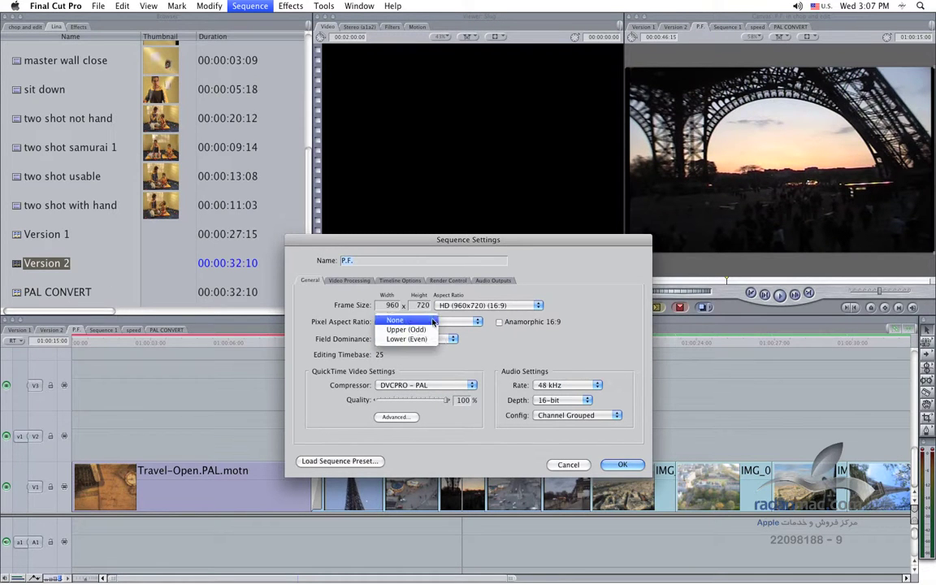
pyautogui.click(402, 319)
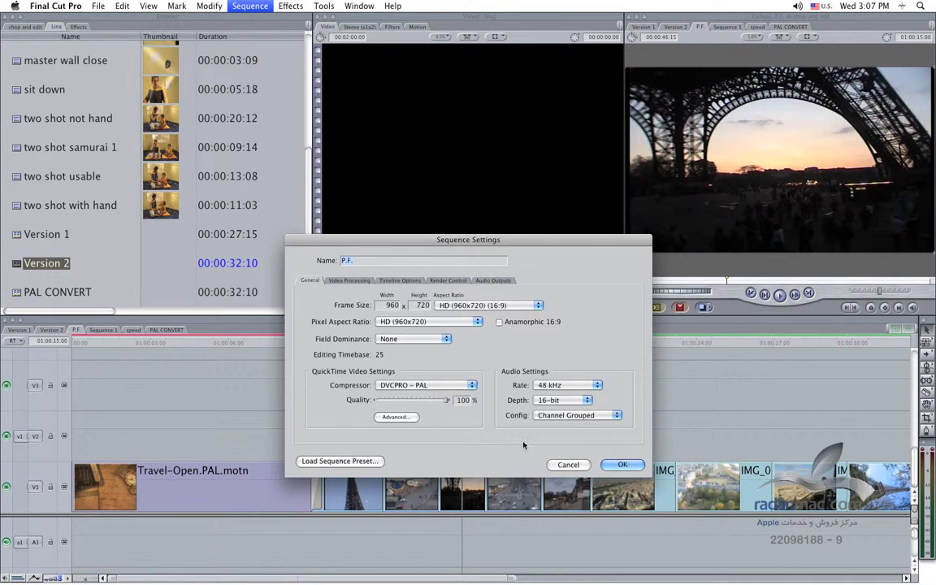
pyautogui.press('Return')
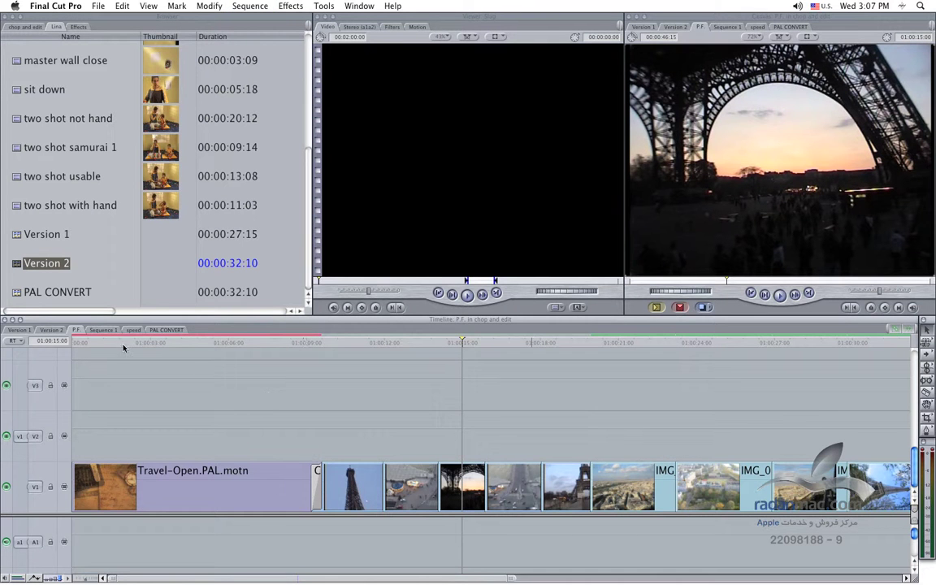
# - In the speed sequence, remove the IMG_0100 still from the timeline
pyautogui.click(133, 330)
pyautogui.click(142, 475)
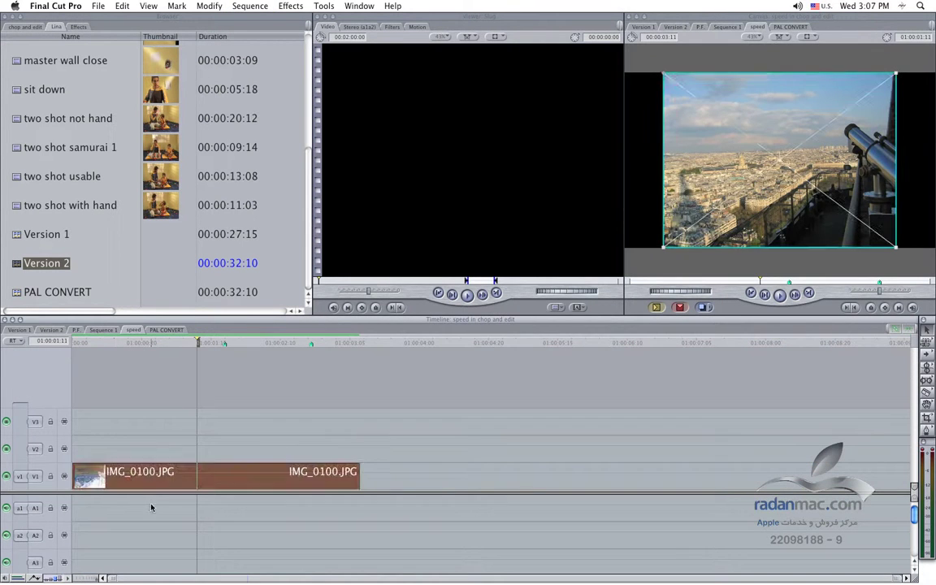
pyautogui.press('super+z')
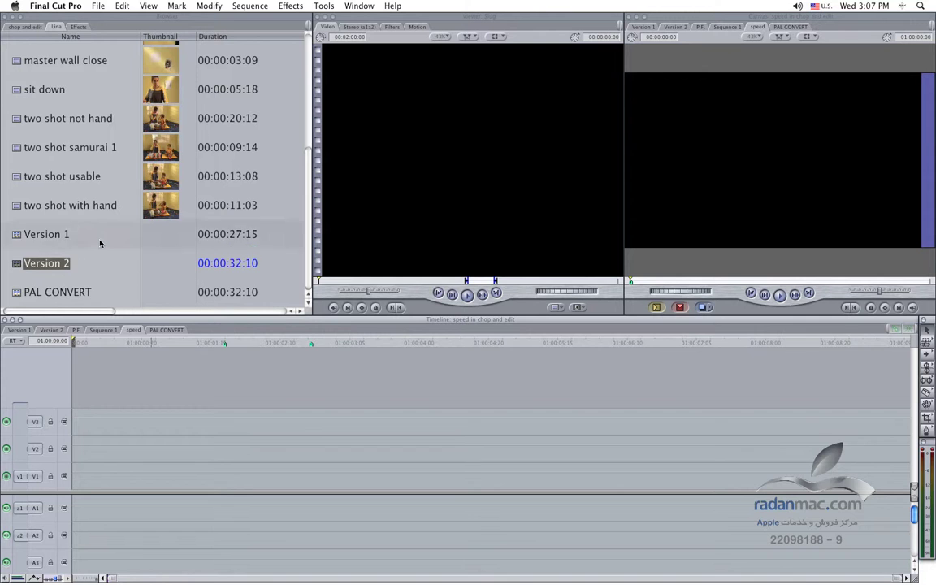
# - Put binaculars BT on V1, match the sequence settings to it, and park the playhead at 01:00:02:09
pyautogui.scroll(5, 100, 242)
pyautogui.click(50, 106)
pyautogui.moveTo(24, 68); pyautogui.dragTo(72, 473)
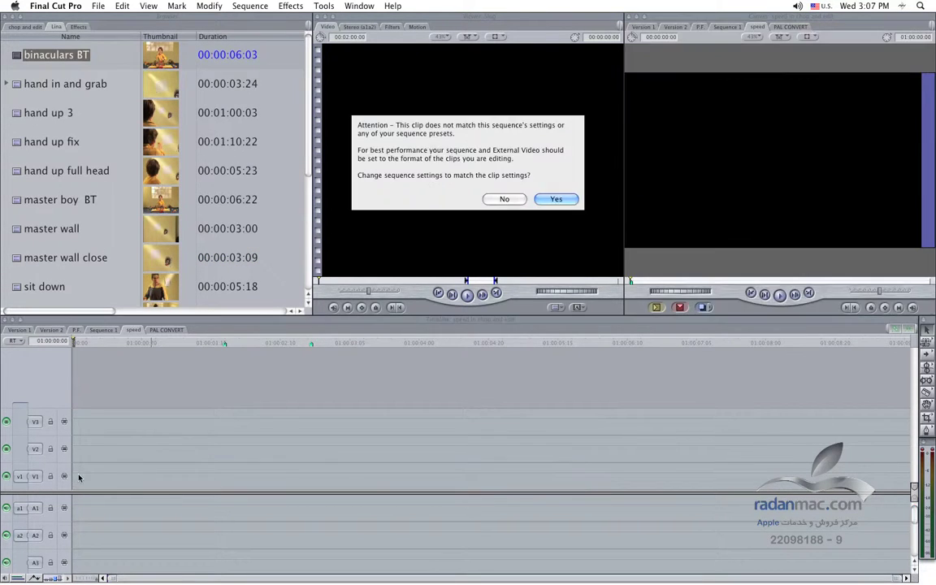
pyautogui.click(552, 199)
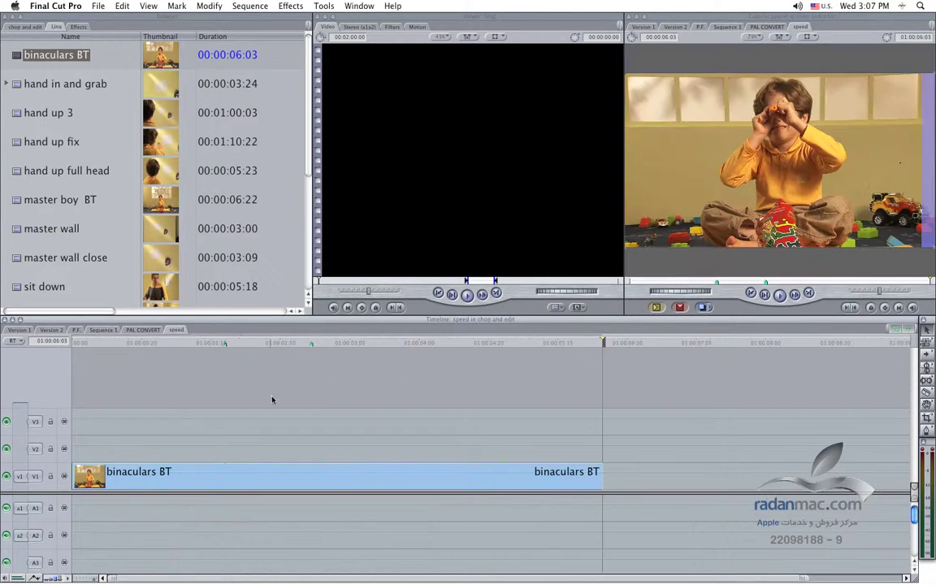
pyautogui.click(290, 343)
pyautogui.moveTo(289, 342); pyautogui.dragTo(276, 342)
# - Review the speed sequence's HD 1440x1080 settings, then delete the binaculars BT clip from the timeline
pyautogui.press('super+0')
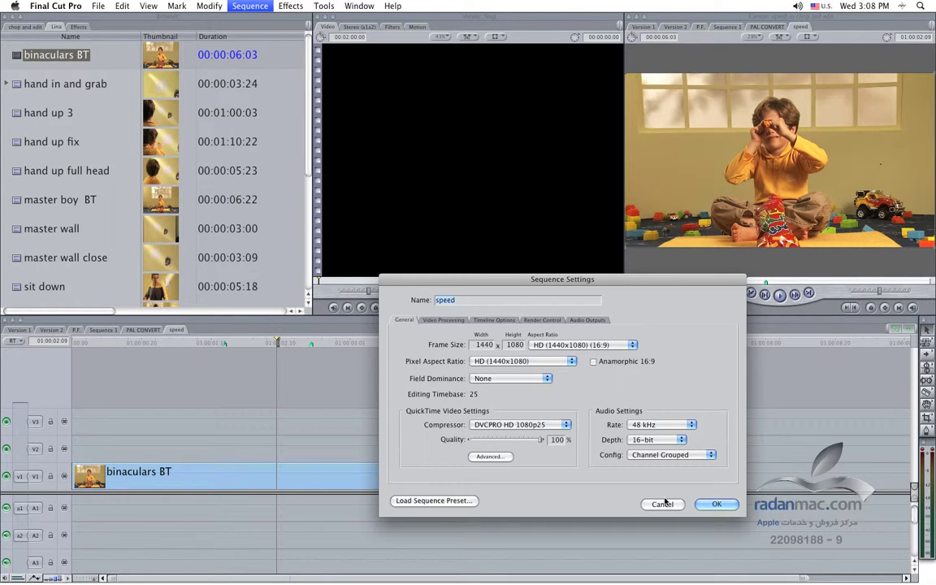
pyautogui.press('Return')
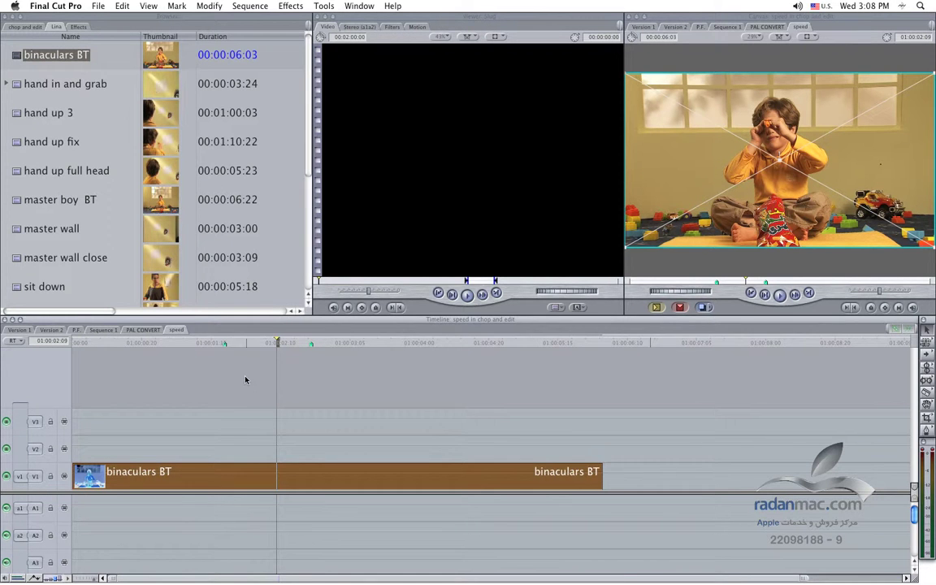
pyautogui.press('super+0')
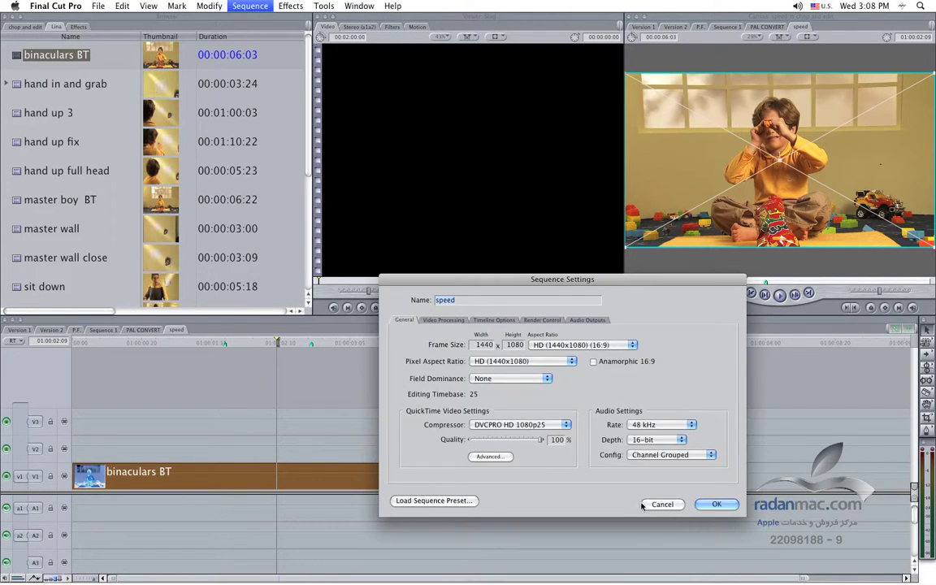
pyautogui.press('Escape')
pyautogui.press('super+z')
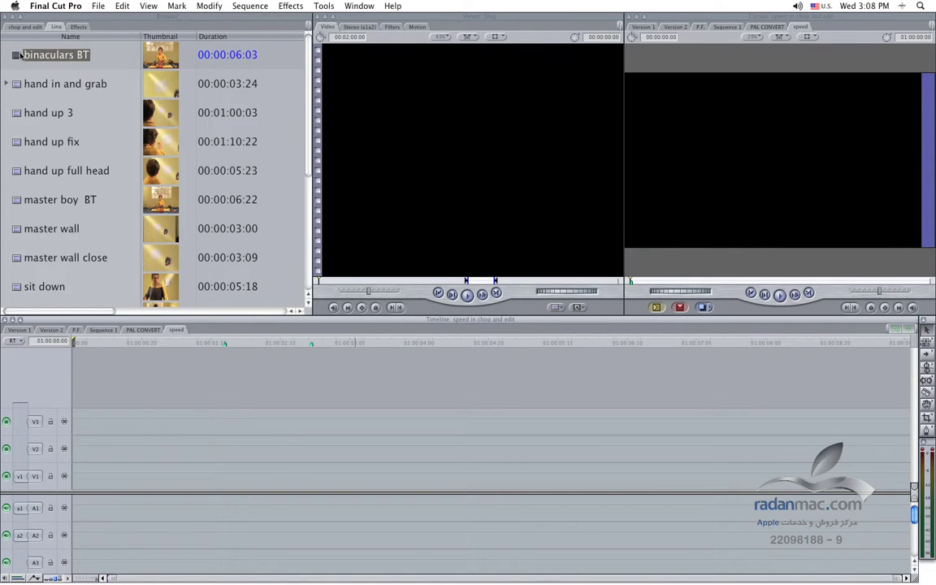
# - Select binaculars BT in the Browser and open its Item Properties on the Format tab
pyautogui.click(176, 5)
pyautogui.moveTo(208, 5)
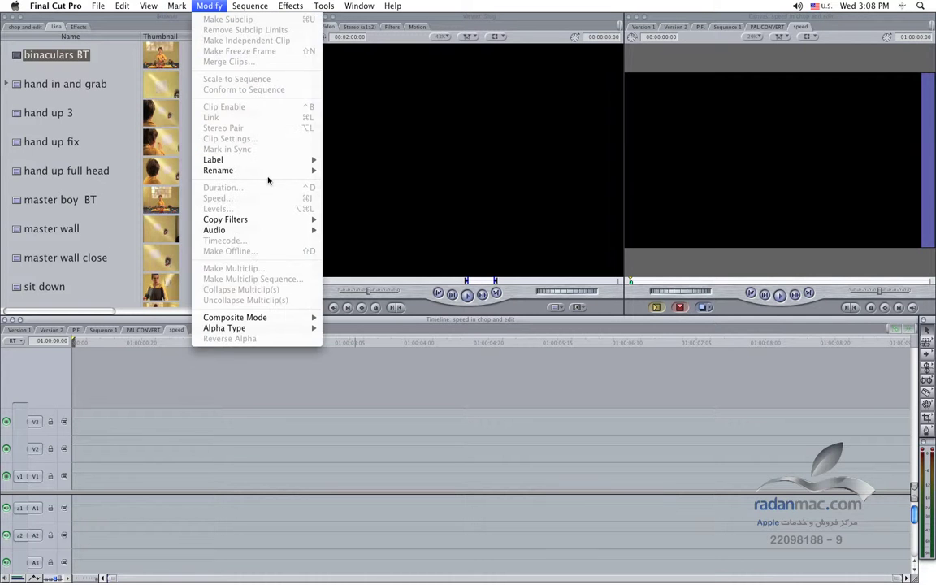
pyautogui.click(293, 428)
pyautogui.click(34, 68)
pyautogui.click(34, 65)
pyautogui.click(248, 5)
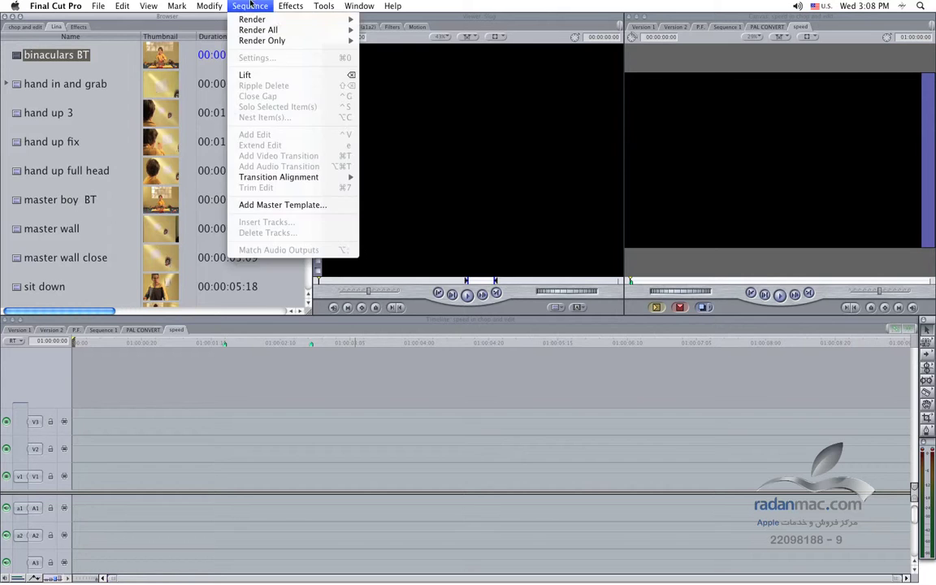
pyautogui.moveTo(171, 6)
pyautogui.moveTo(126, 5)
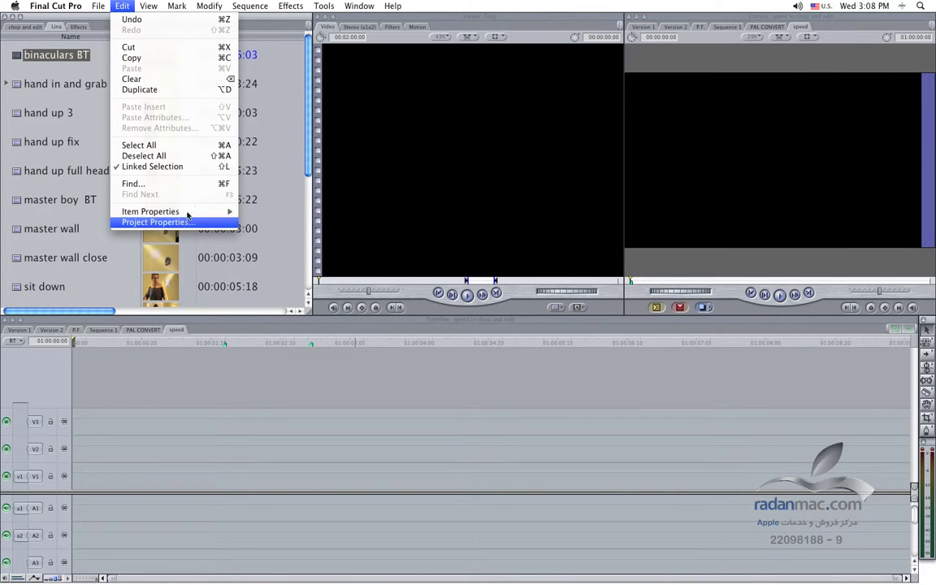
pyautogui.moveTo(187, 211)
pyautogui.click(304, 214)
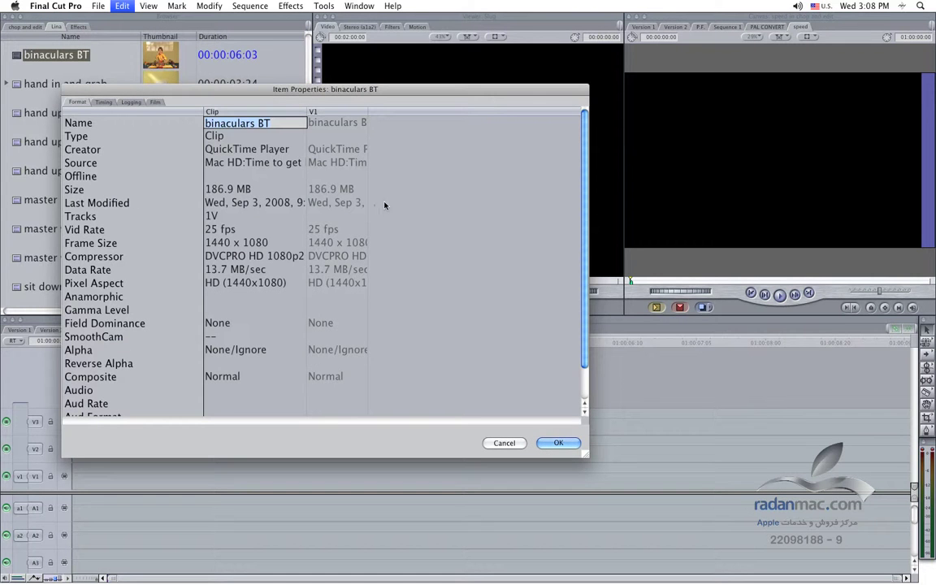
# - Check the clip's Frame Size (1440 x 1080), Vid Rate (25 fps) and Pixel Aspect values
pyautogui.moveTo(234, 82)
pyautogui.mouseDown()
pyautogui.moveTo(291, 100)
pyautogui.moveTo(419, 93)
pyautogui.mouseUp()
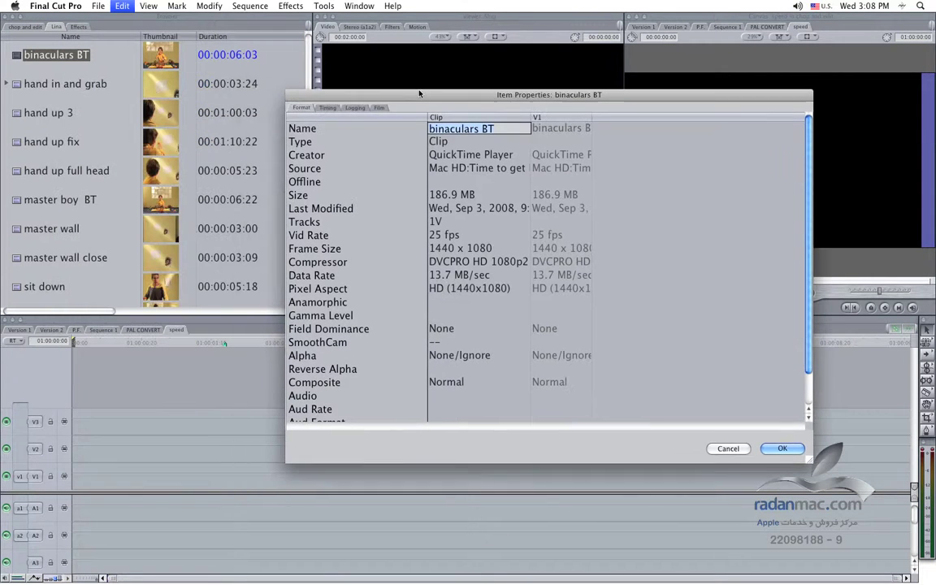
pyautogui.click(465, 293)
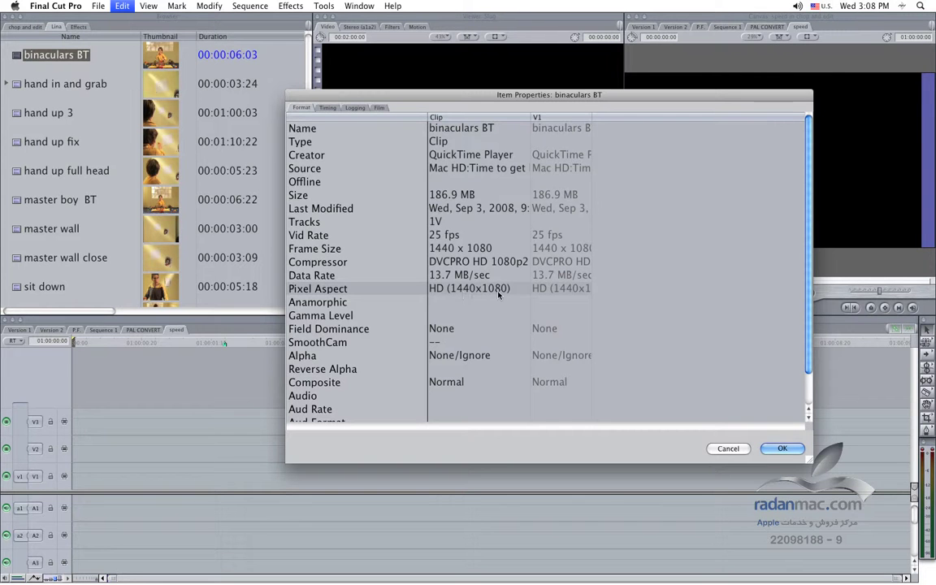
pyautogui.click(466, 252)
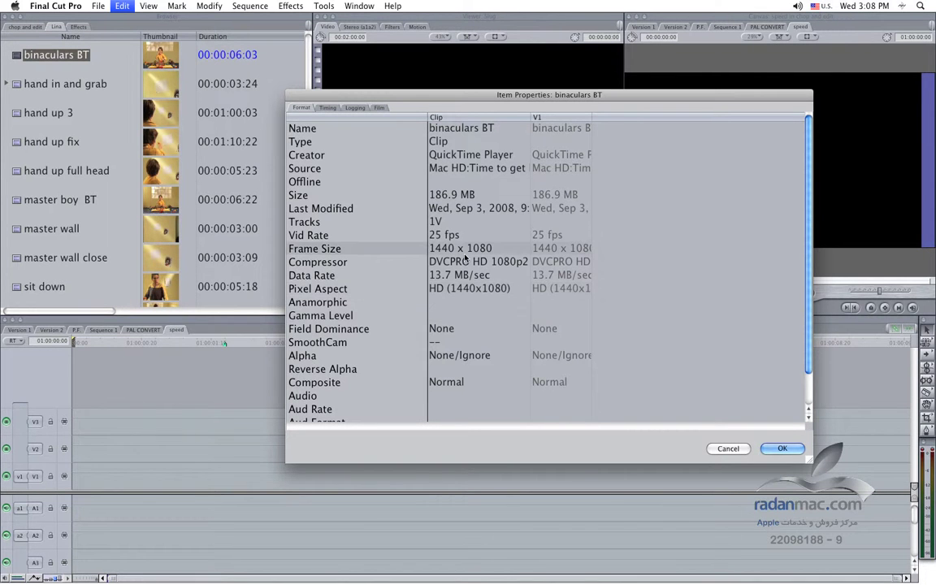
pyautogui.click(465, 235)
pyautogui.click(467, 288)
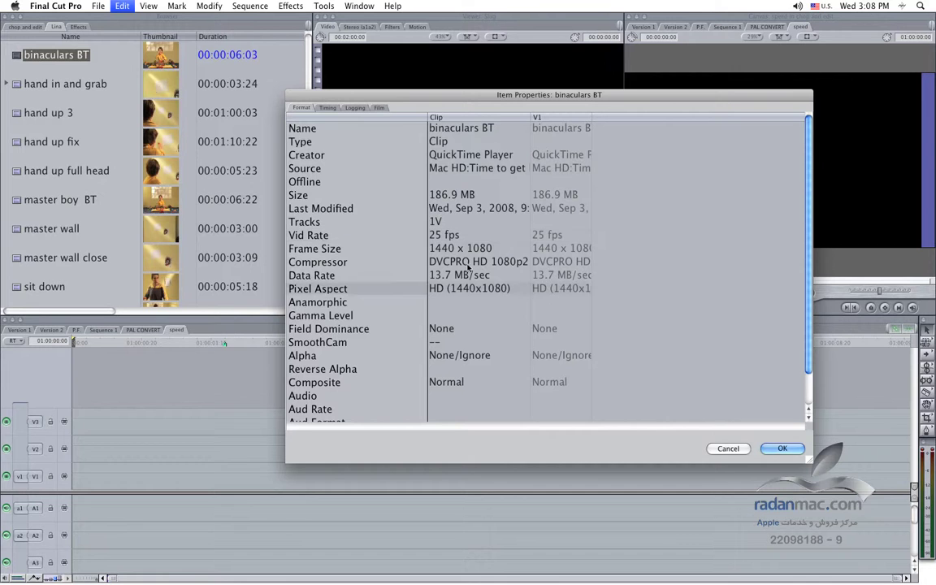
pyautogui.click(466, 249)
# - Review the Gamma Level, Field Dominance and Alpha rows, widen the Clip column, and close the properties
pyautogui.click(438, 317)
pyautogui.scroll(-1, 438, 321)
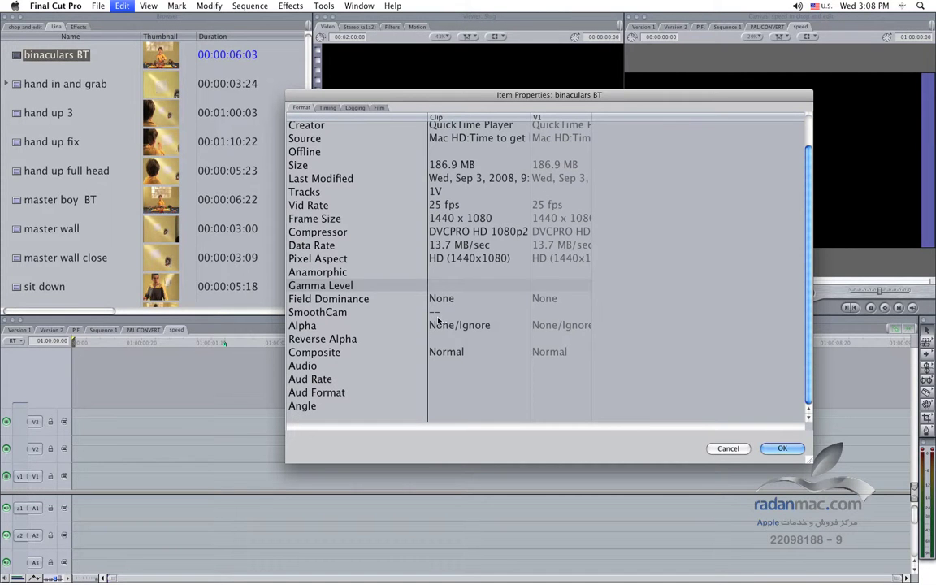
pyautogui.press('Down')
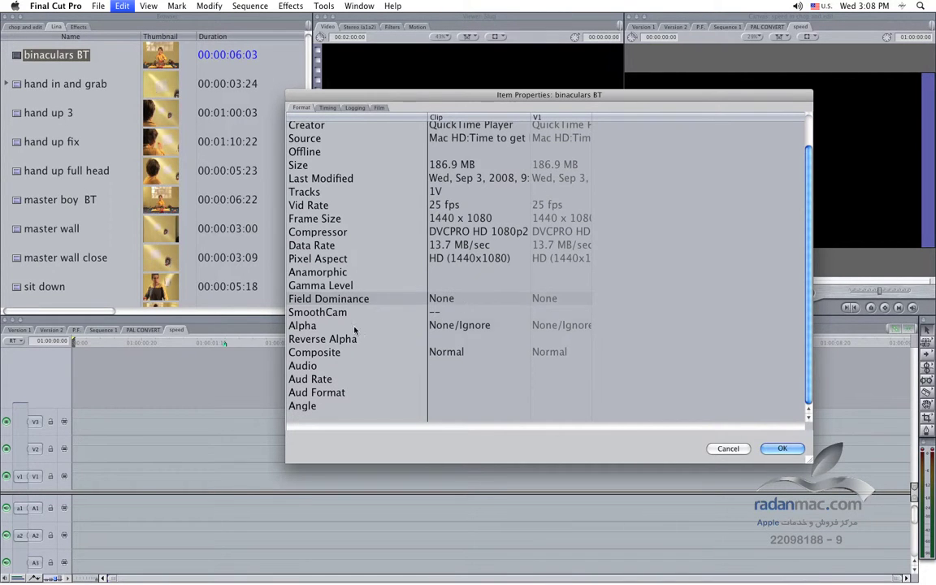
pyautogui.click(354, 326)
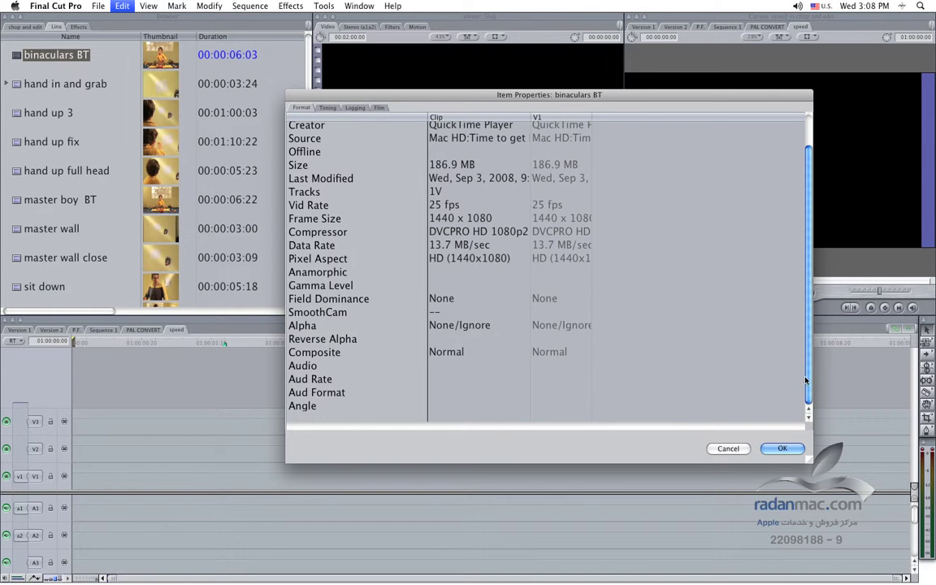
pyautogui.scroll(1, 805, 380)
pyautogui.scroll(1, 805, 358)
pyautogui.scroll(1, 800, 325)
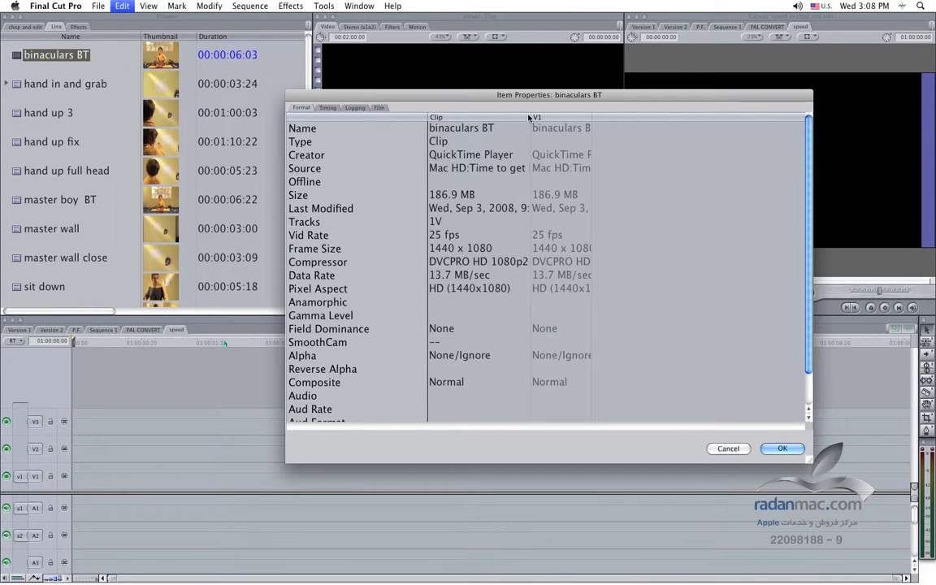
pyautogui.moveTo(528, 119); pyautogui.dragTo(600, 120)
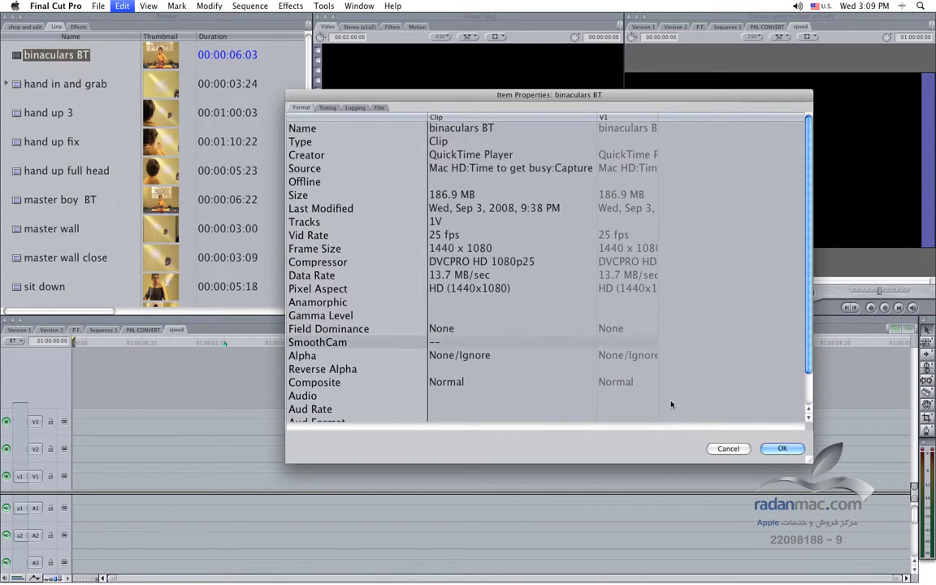
pyautogui.click(782, 451)
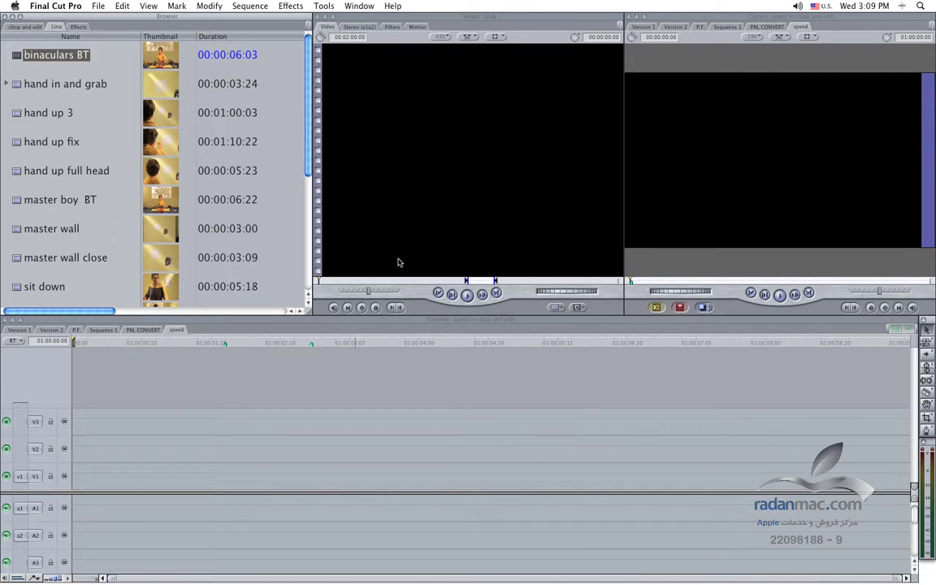
# - Check the speed sequence's settings and close them unchanged
pyautogui.click(424, 351)
pyautogui.press('super+0')
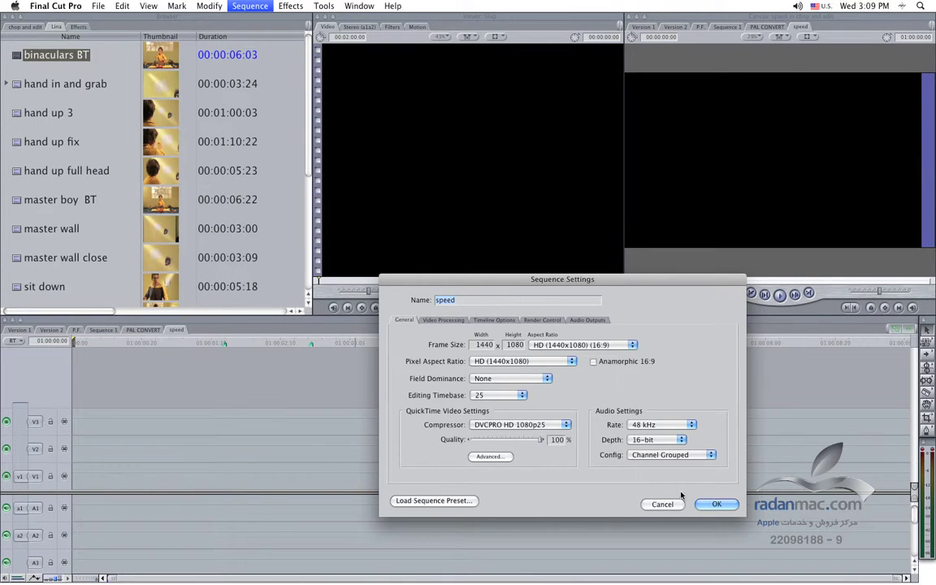
pyautogui.press('Return')
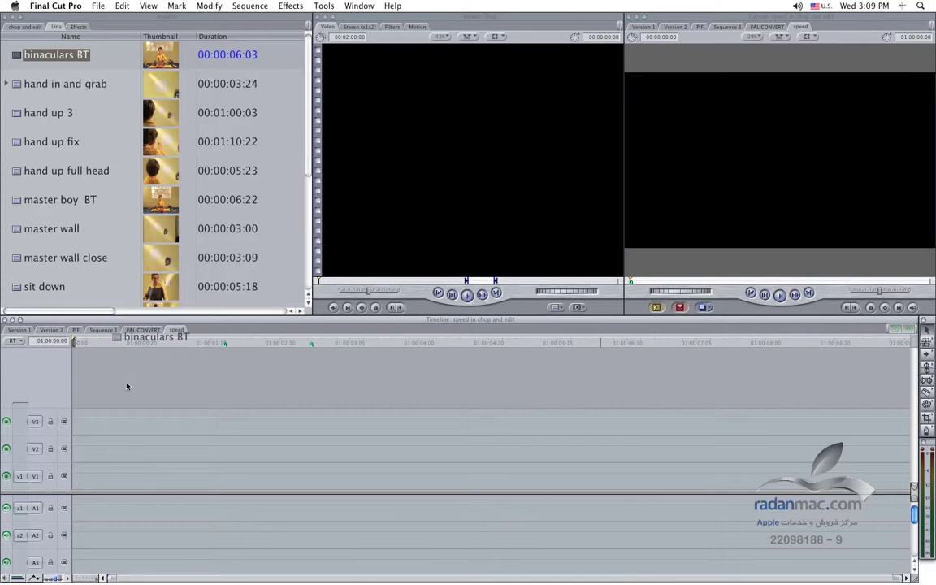
# - Drag binaculars BT to the start of track V1 and park the playhead at 01:00:02:02
pyautogui.moveTo(16, 56); pyautogui.dragTo(104, 418)
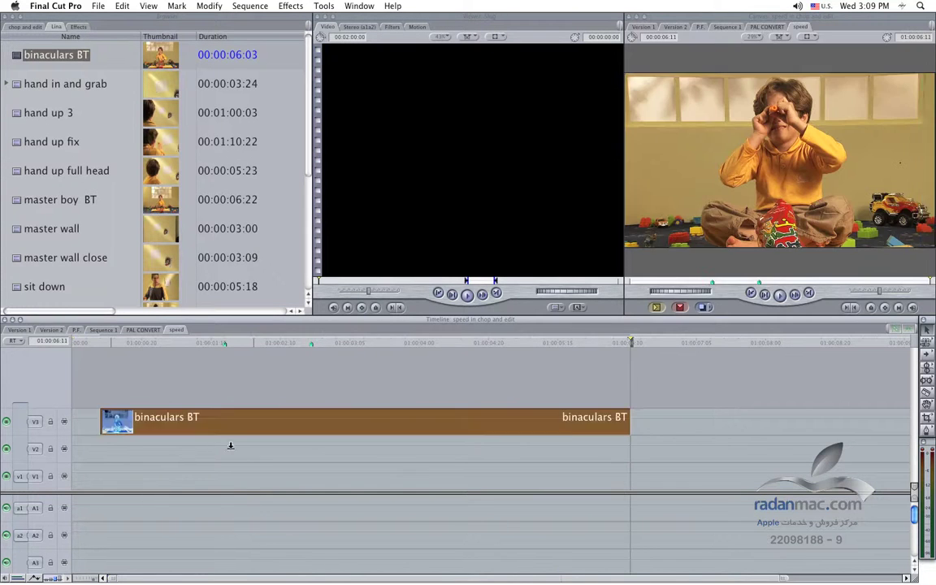
pyautogui.moveTo(220, 423); pyautogui.dragTo(192, 478)
pyautogui.moveTo(306, 341); pyautogui.dragTo(253, 341)
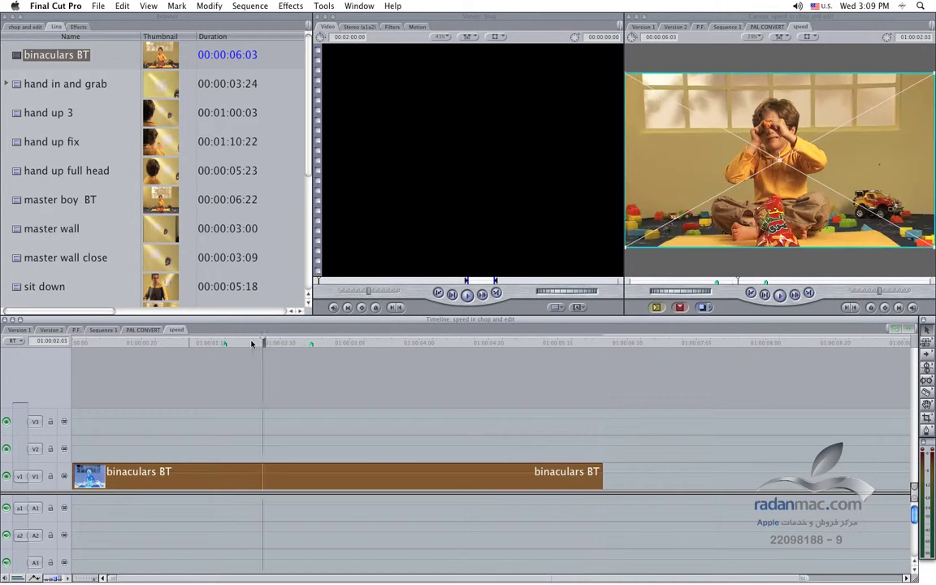
pyautogui.click(352, 400)
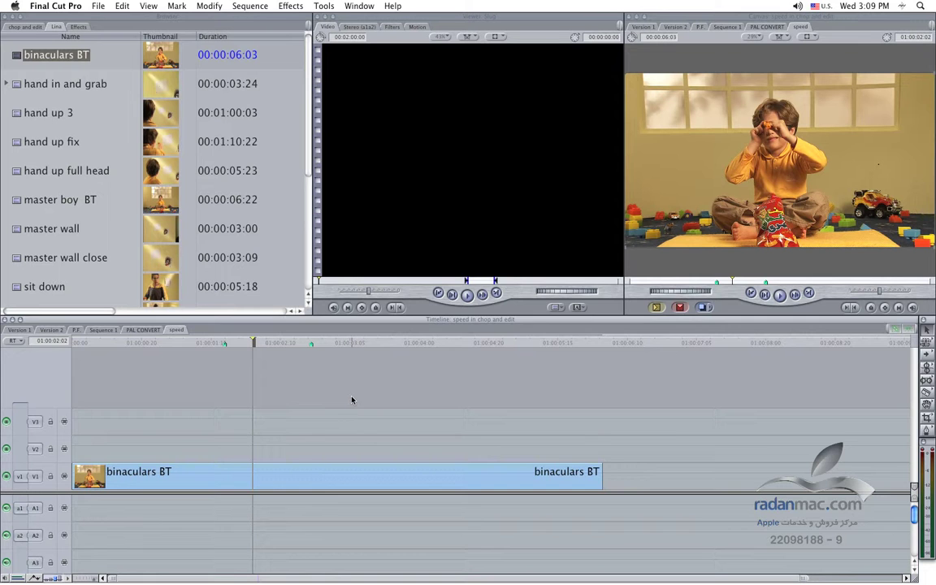
pyautogui.press('super+0')
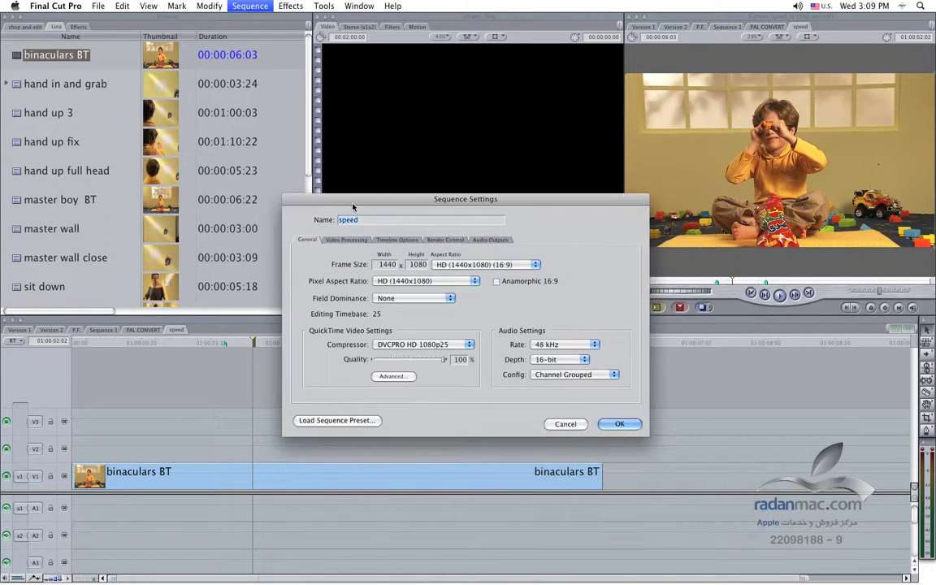
pyautogui.click(346, 239)
pyautogui.click(394, 240)
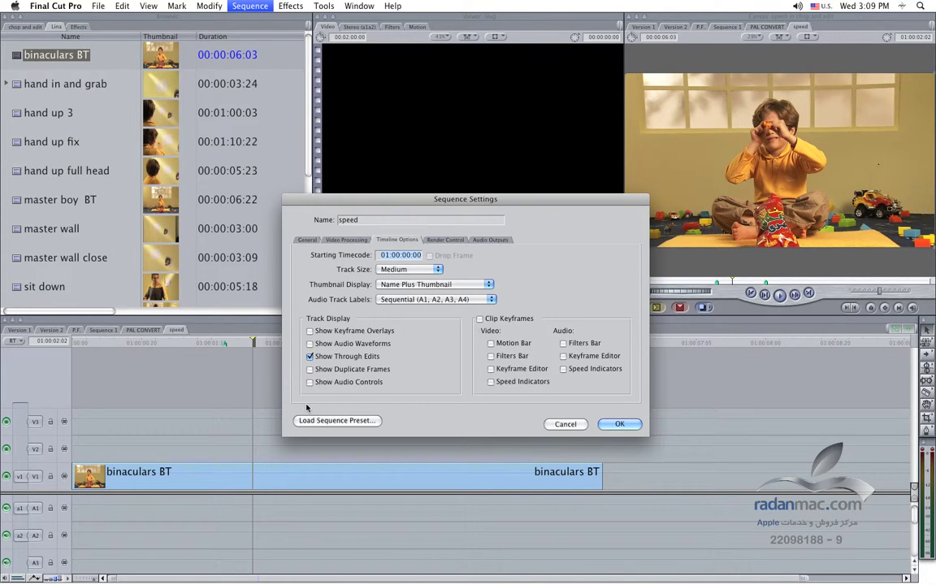
pyautogui.click(332, 240)
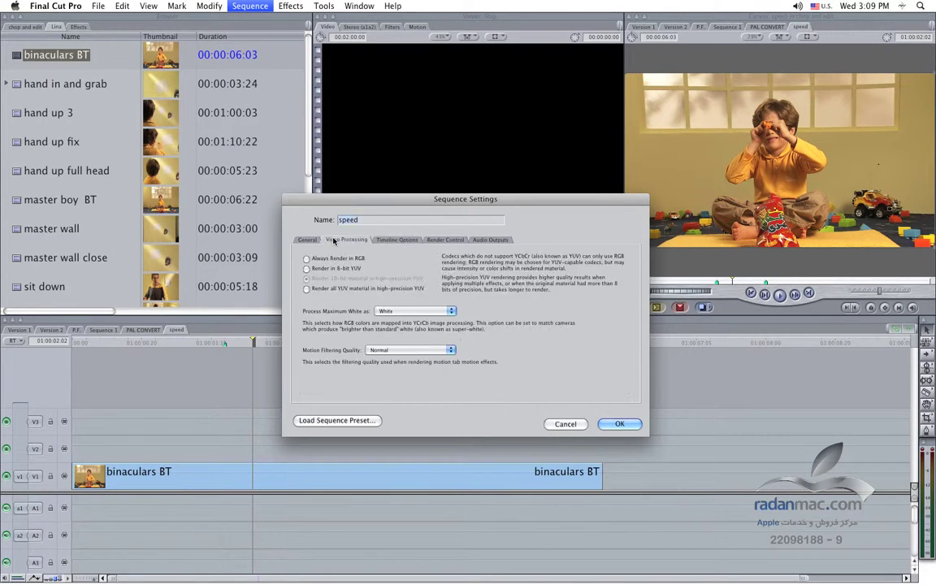
pyautogui.moveTo(332, 200); pyautogui.dragTo(424, 215)
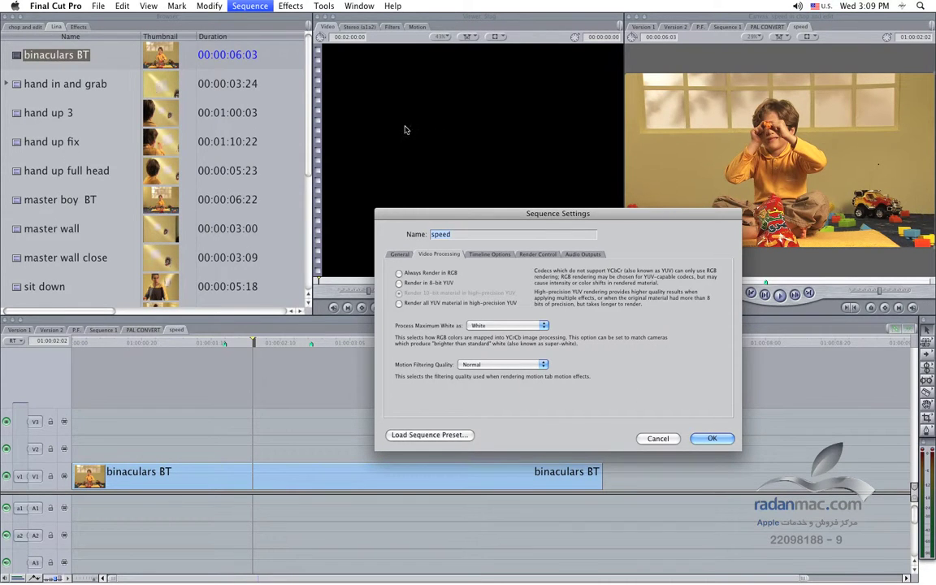
pyautogui.moveTo(495, 215); pyautogui.dragTo(399, 203)
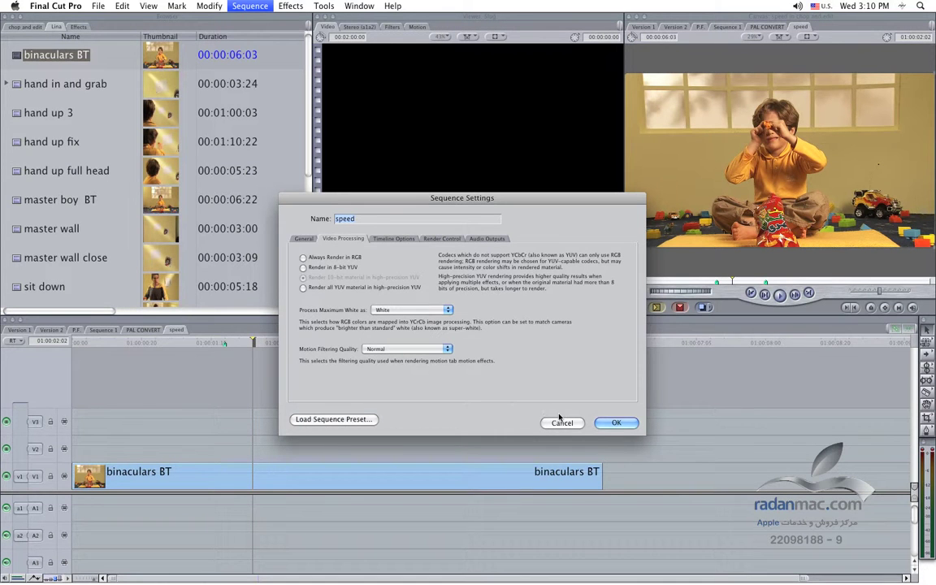
# - Insert sit down after binaculars BT on V1 with a Cross Dissolve via Insert with Transition
pyautogui.click(616, 422)
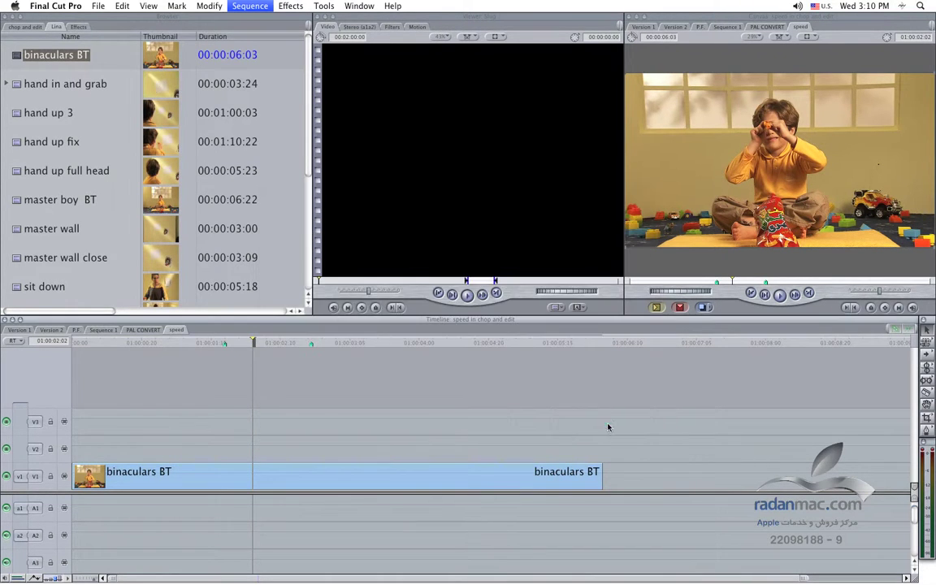
pyautogui.moveTo(22, 286)
pyautogui.mouseDown()
pyautogui.moveTo(615, 467)
pyautogui.moveTo(606, 476)
pyautogui.mouseUp()
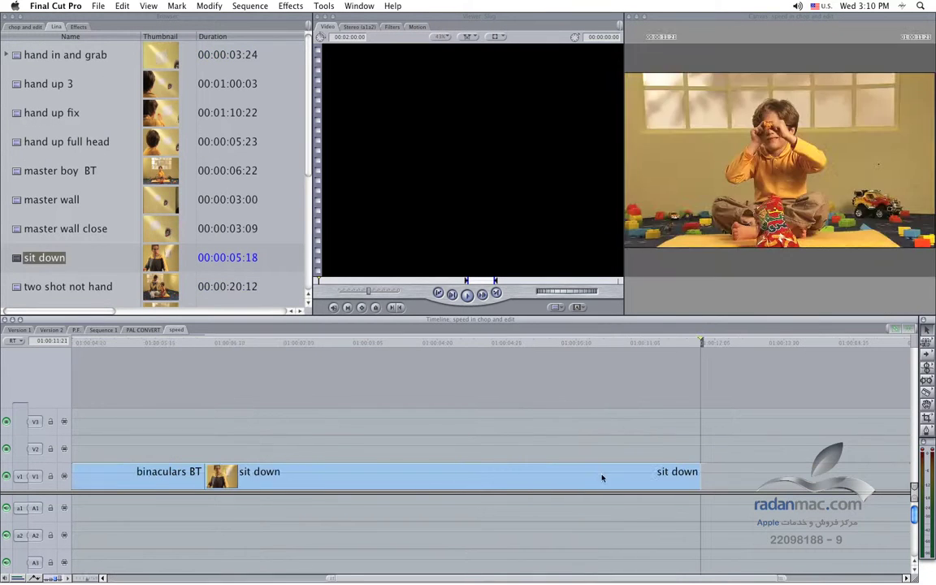
pyautogui.moveTo(202, 475); pyautogui.dragTo(219, 479)
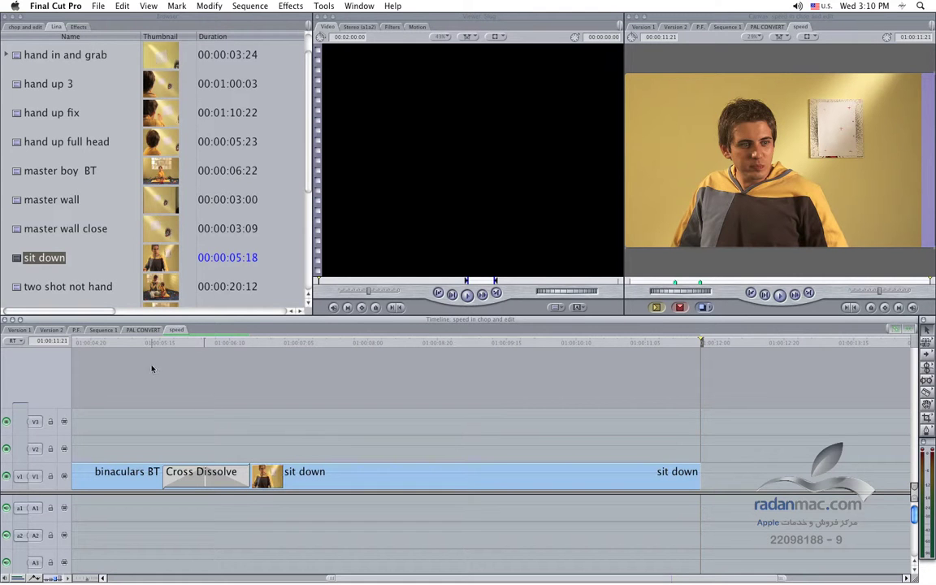
# - Step the playhead frame by frame through the cross dissolve into sit down, past 01:00:06:15
pyautogui.click(152, 342)
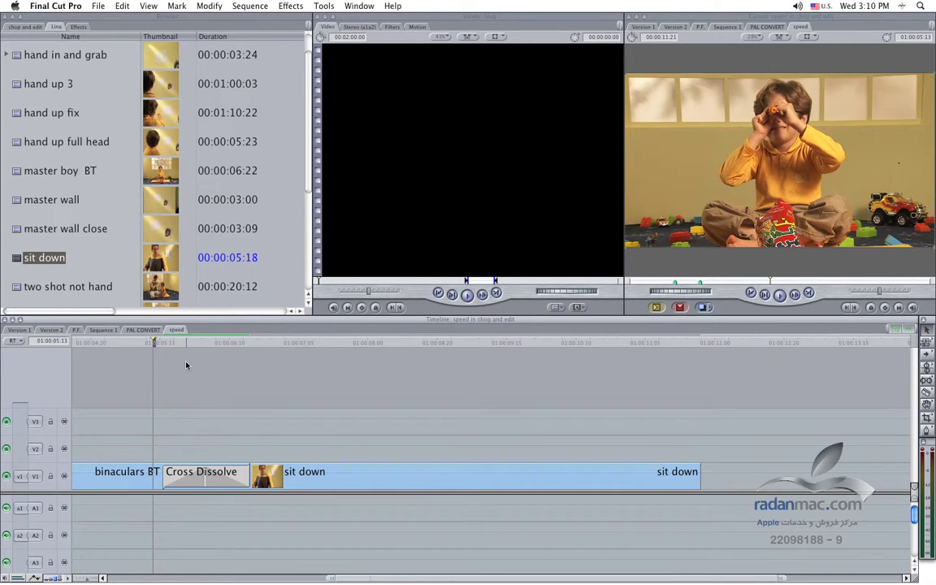
pyautogui.press('Right')
pyautogui.press('Right')
pyautogui.press('Right')
pyautogui.press('Right')
pyautogui.press('Right')
pyautogui.press('Right')
pyautogui.press('Right')
pyautogui.press('Right')
pyautogui.press('Right')
pyautogui.press('Right')
pyautogui.press('Right')
pyautogui.press('Right')
pyautogui.press('Right')
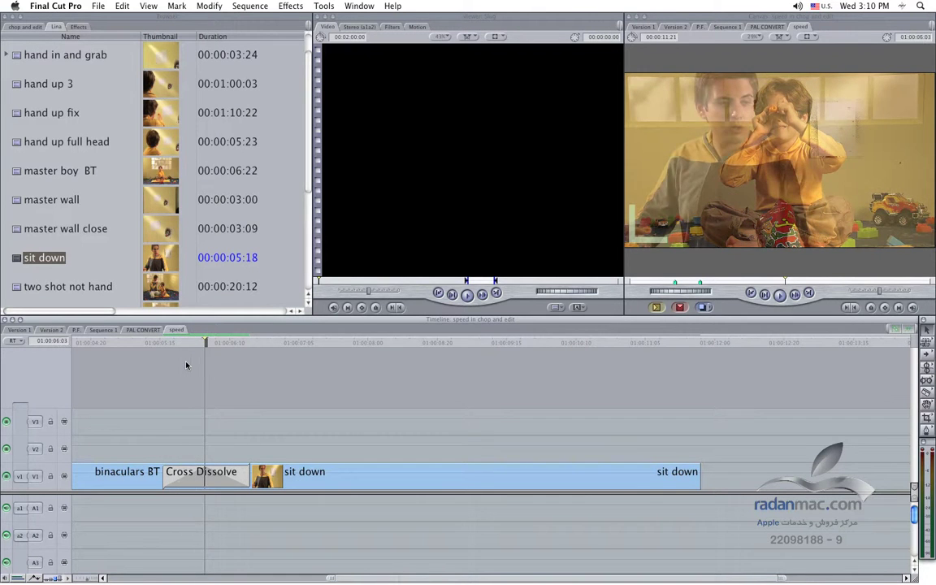
pyautogui.press('Left')
pyautogui.press('Left')
pyautogui.press('Left')
pyautogui.press('Left')
pyautogui.press('Left')
pyautogui.press('Left')
pyautogui.press('Left')
pyautogui.press('Left')
pyautogui.press('Left')
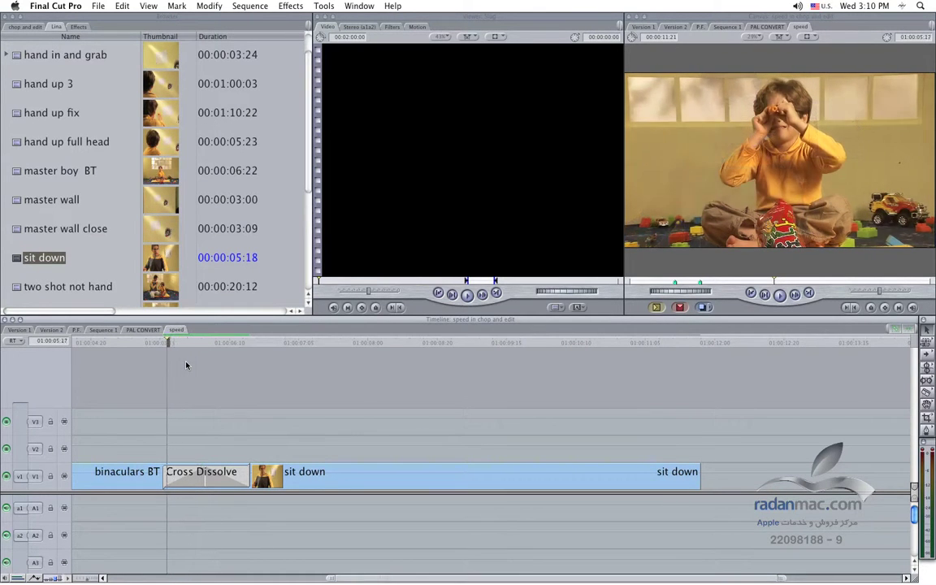
pyautogui.press('Left')
pyautogui.press('Left')
pyautogui.press('Left')
pyautogui.press('Left')
pyautogui.press('Right')
pyautogui.press('Right')
pyautogui.press('Right')
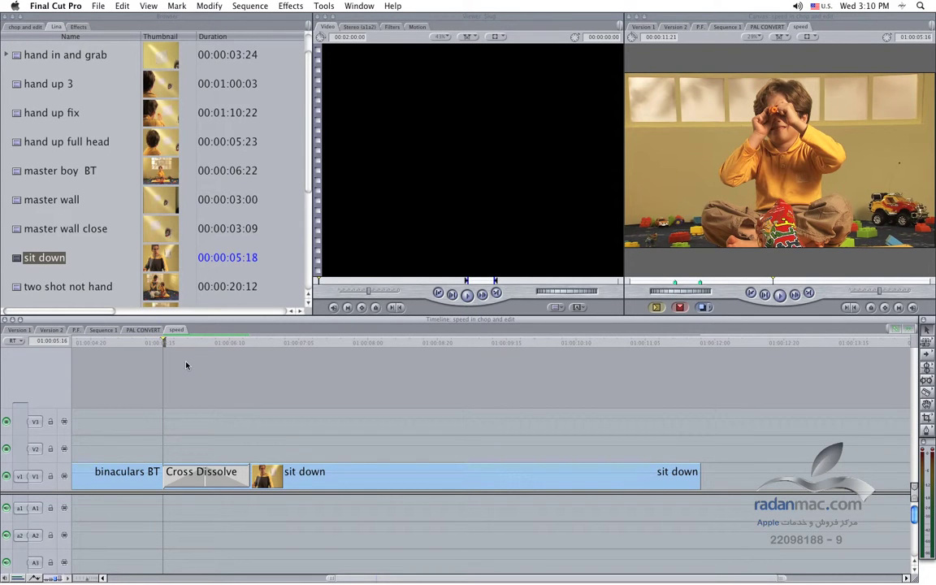
pyautogui.press('Right')
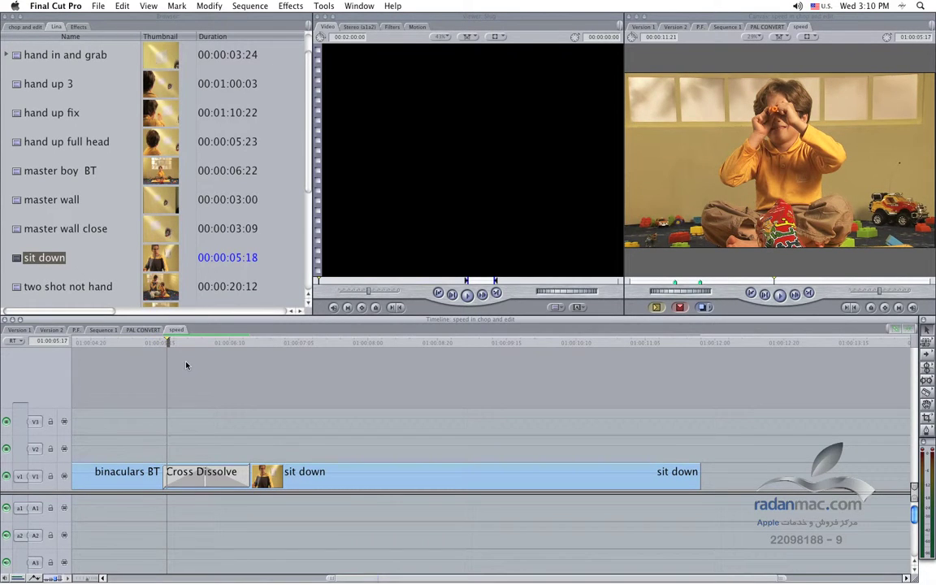
pyautogui.press('Right')
pyautogui.press('Right')
pyautogui.press('Right')
pyautogui.press('Right')
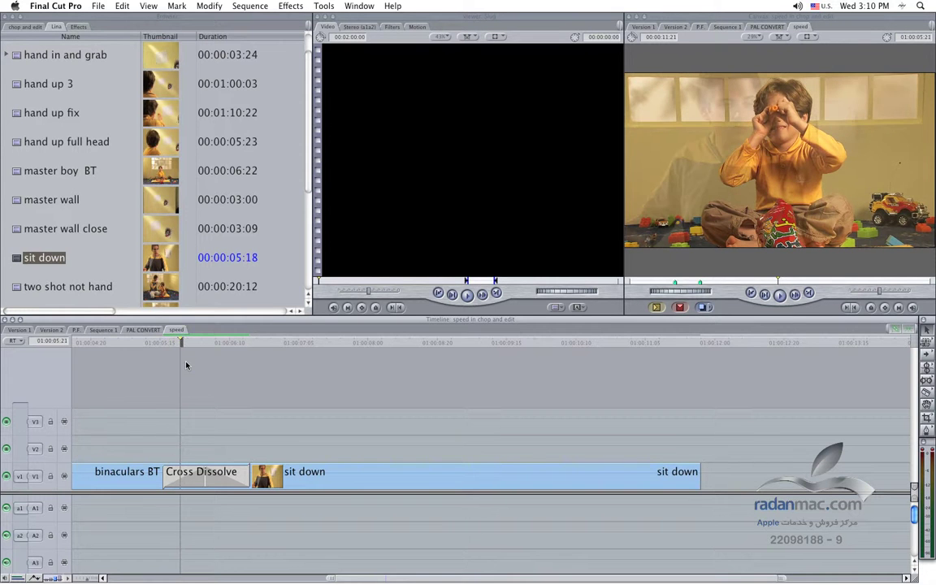
pyautogui.moveTo(242, 341); pyautogui.dragTo(246, 341)
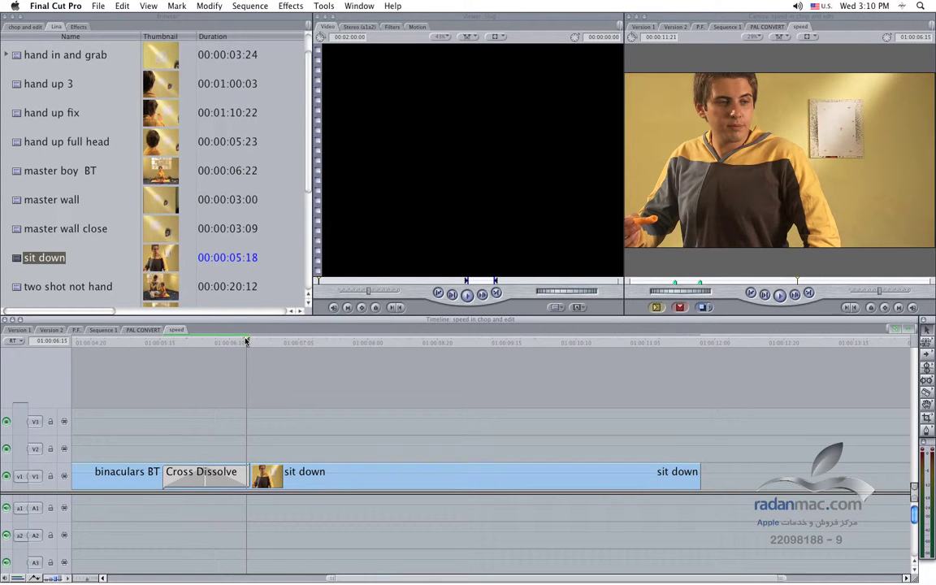
pyautogui.press('Right')
pyautogui.press('Right')
pyautogui.press('Right')
pyautogui.press('Right')
pyautogui.press('Right')
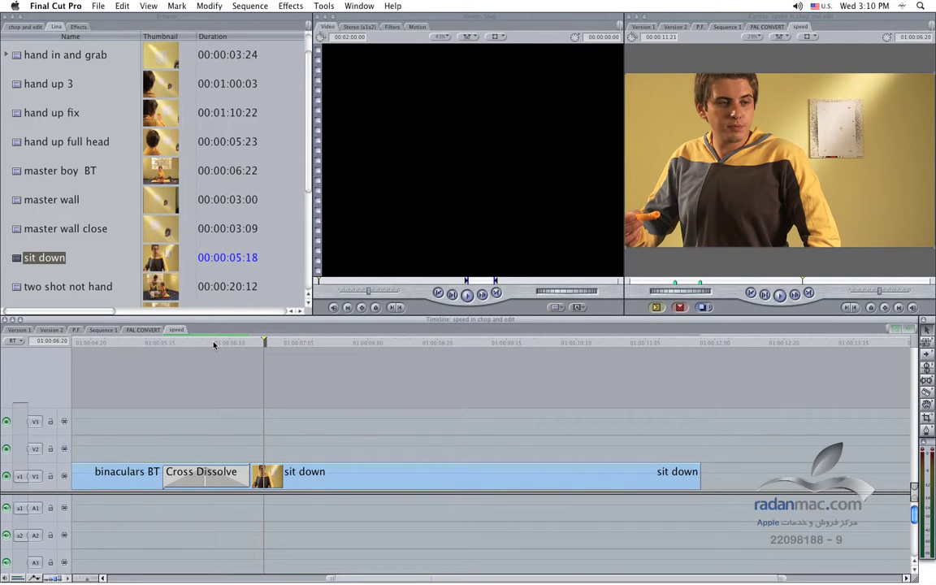
pyautogui.hscroll(-5, 282, 423)
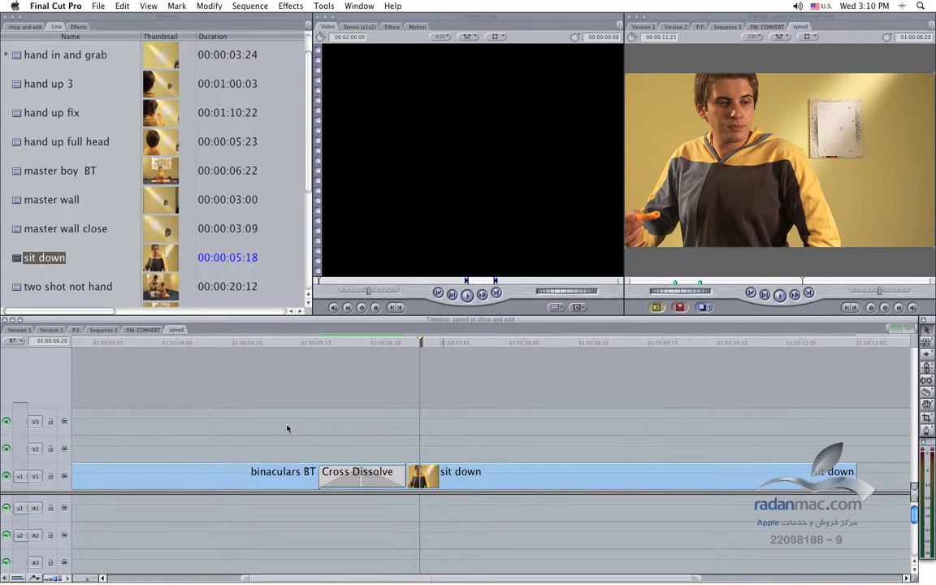
pyautogui.press('super+0')
# - In the sequence's Video Processing settings, select Always Render in RGB and confirm with OK
pyautogui.click(339, 238)
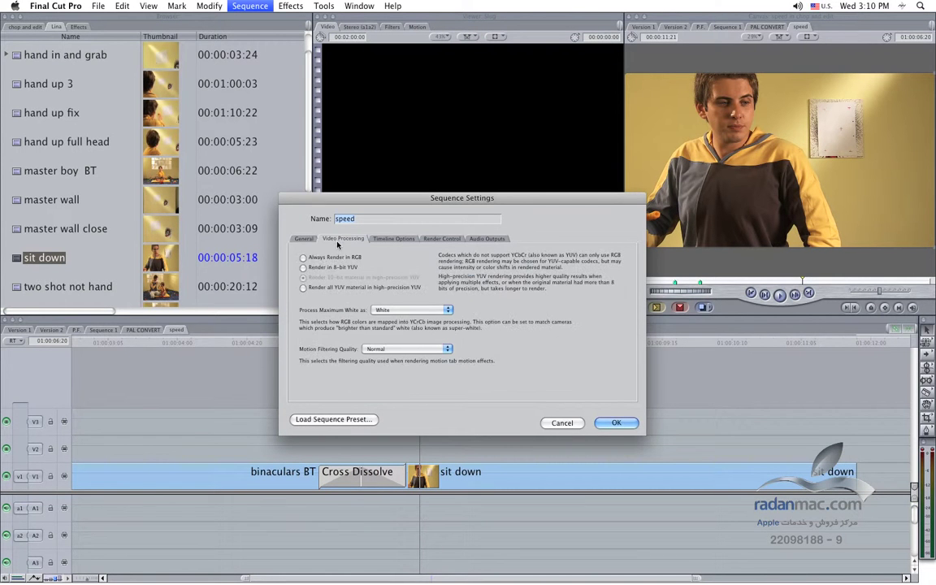
pyautogui.moveTo(365, 203); pyautogui.dragTo(268, 242)
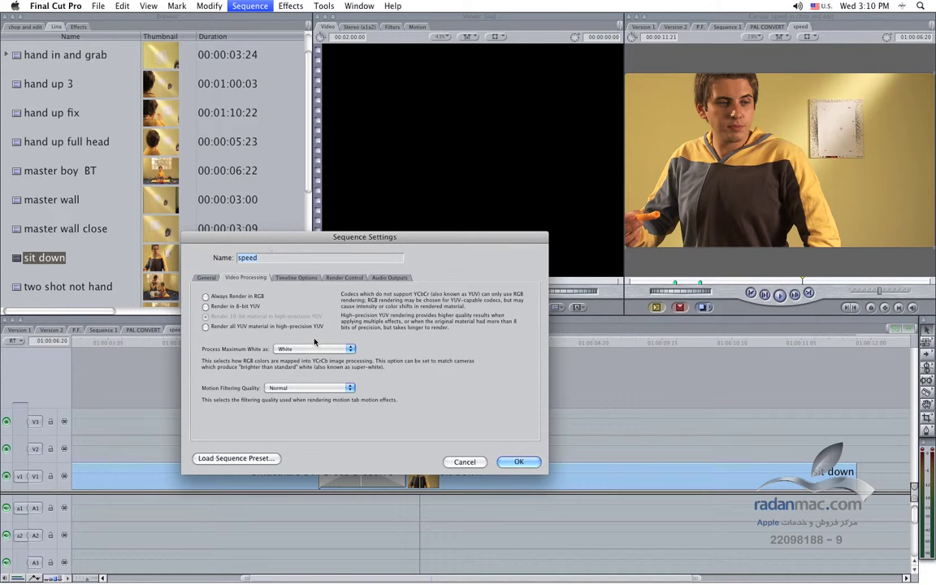
pyautogui.moveTo(247, 242); pyautogui.dragTo(276, 210)
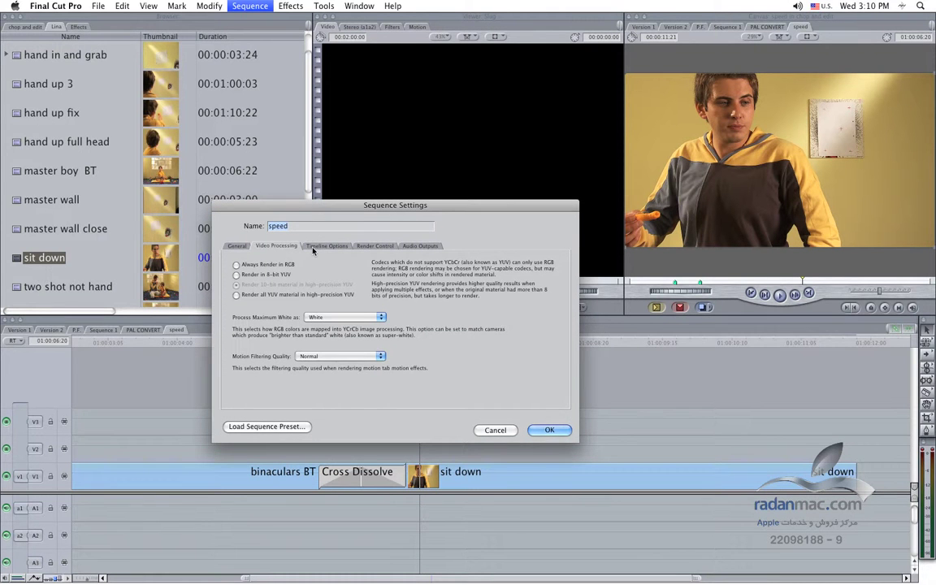
pyautogui.moveTo(274, 213); pyautogui.dragTo(321, 214)
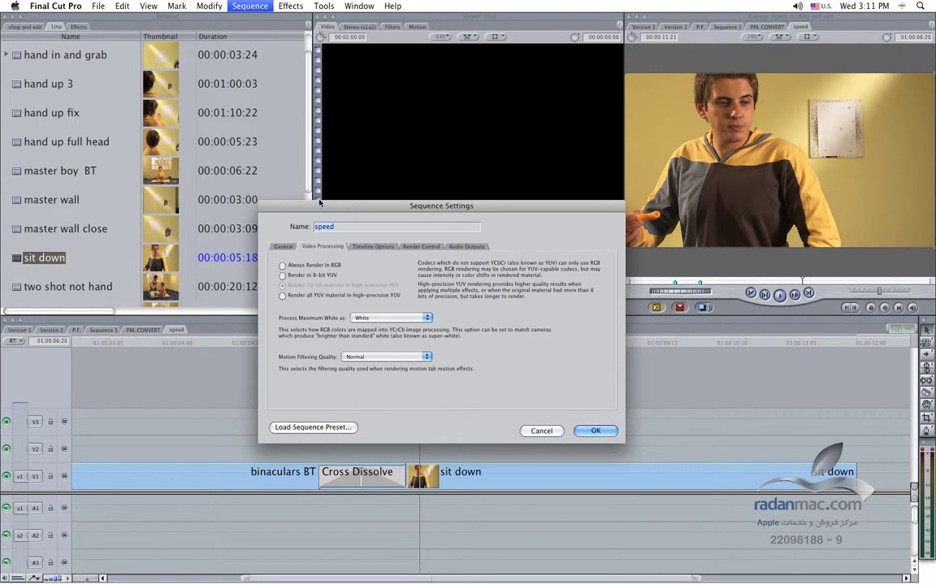
pyautogui.moveTo(320, 202); pyautogui.dragTo(276, 121)
pyautogui.click(244, 183)
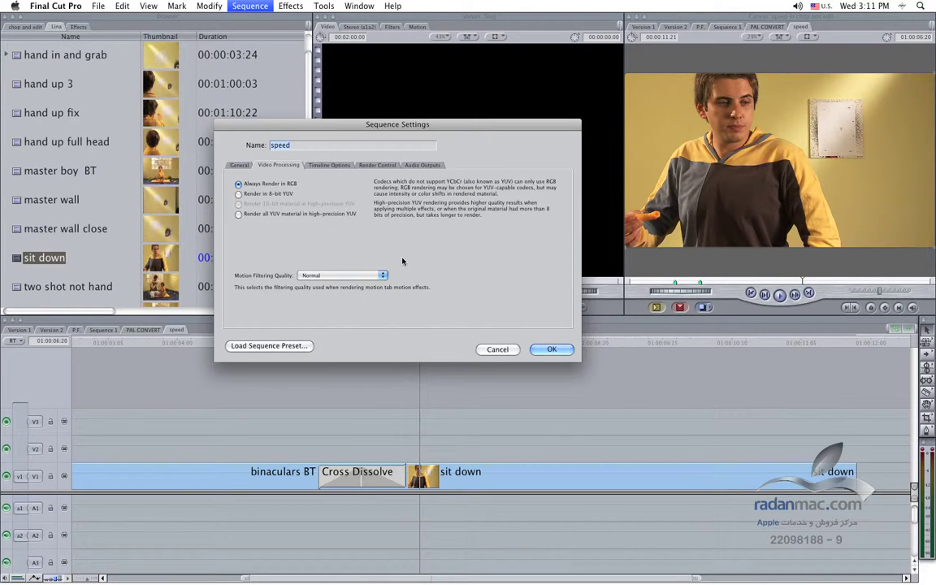
pyautogui.click(551, 349)
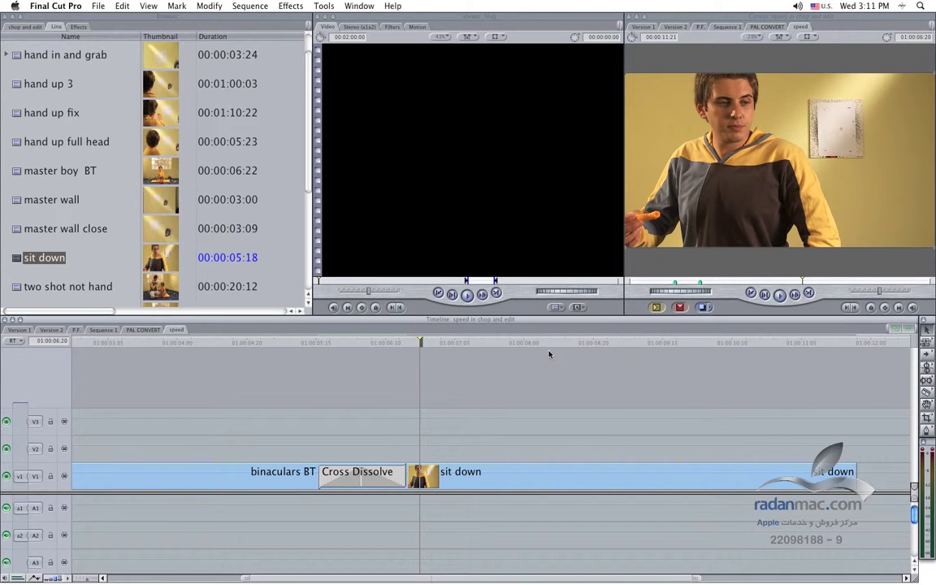
# - Scrub back and forth through the dissolve, stopping the playhead at 01:00:06:13
pyautogui.press('j')
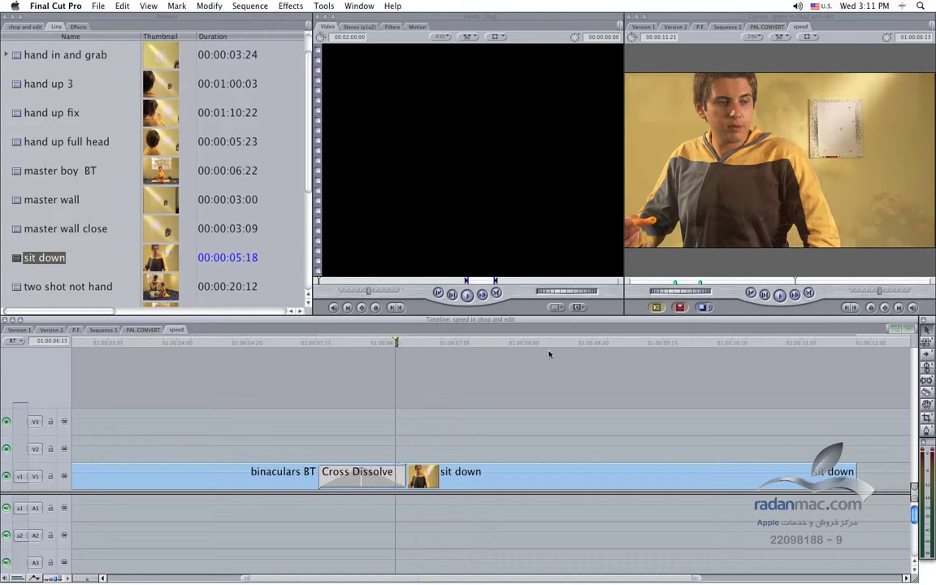
pyautogui.press('l')
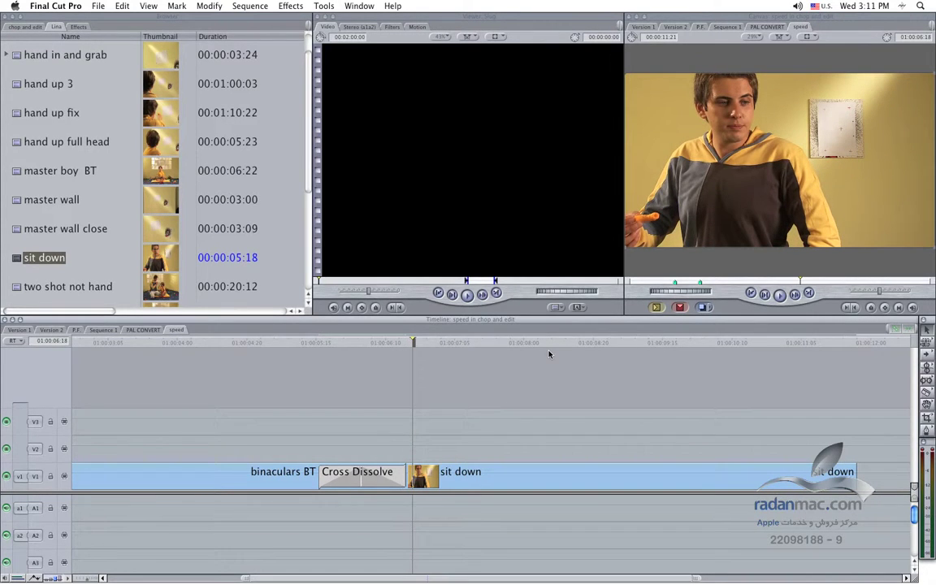
pyautogui.click(396, 342)
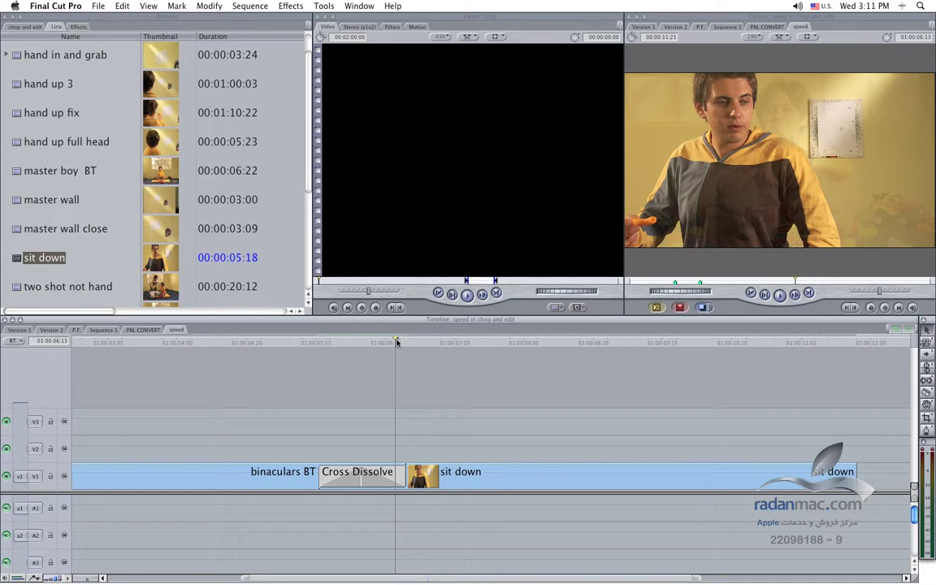
# - Reopen the speed sequence's Video Processing settings to confirm Always Render in RGB
pyautogui.press('super+0')
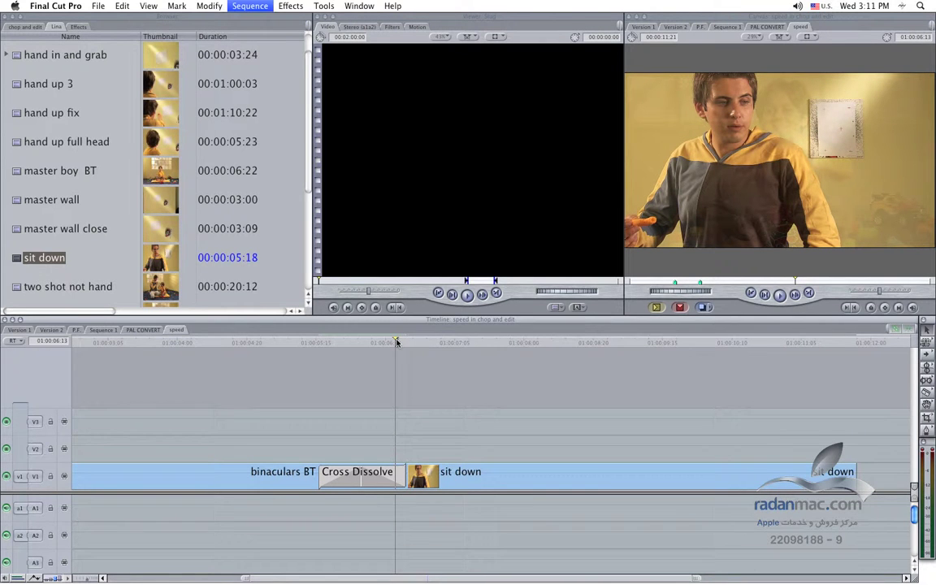
pyautogui.click(290, 168)
pyautogui.moveTo(311, 123)
pyautogui.mouseDown()
pyautogui.moveTo(265, 294)
pyautogui.moveTo(223, 301)
pyautogui.moveTo(262, 202)
pyautogui.mouseUp()
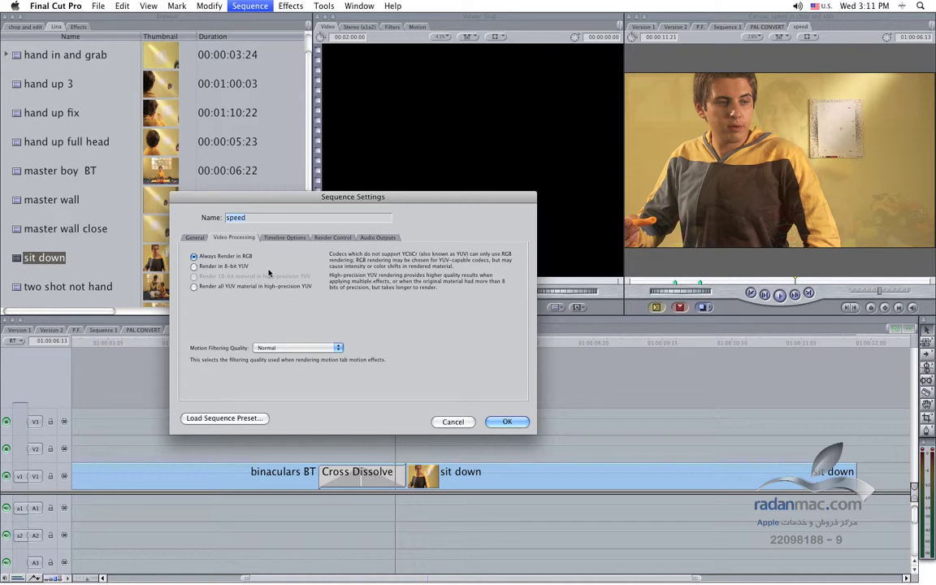
pyautogui.moveTo(241, 205)
pyautogui.mouseDown()
pyautogui.moveTo(328, 255)
pyautogui.moveTo(308, 190)
pyautogui.mouseUp()
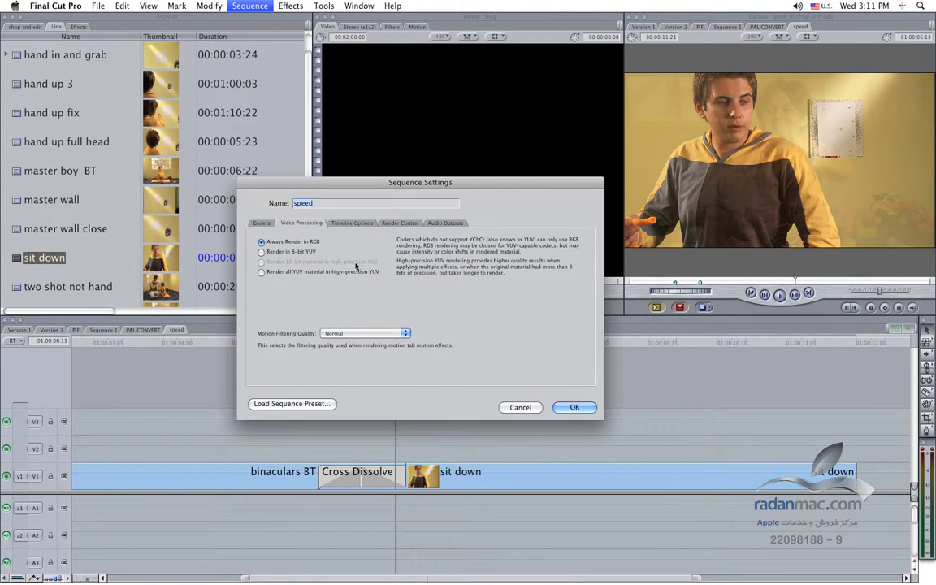